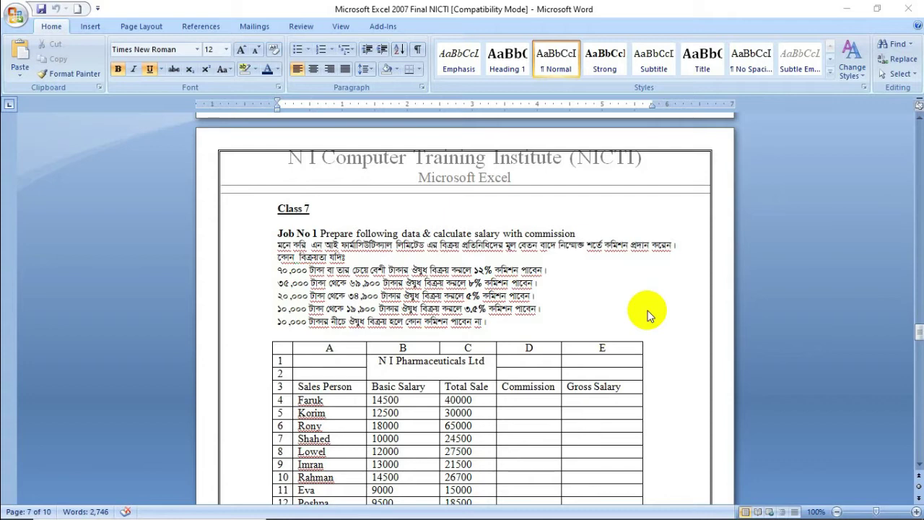
Widen columns A through E to the same width of 12.29
scroll(647, 313, "down", 2)
scroll(647, 312, "down", 1)
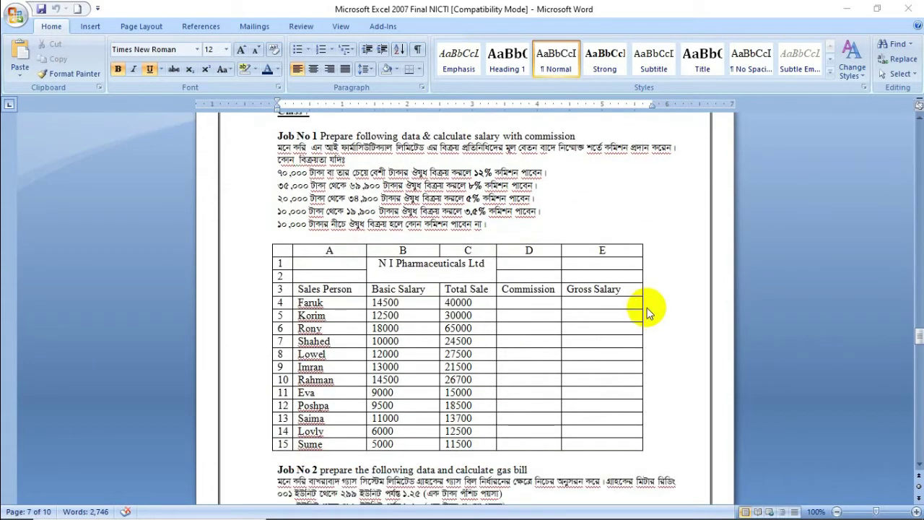
scroll(648, 312, "down", 1)
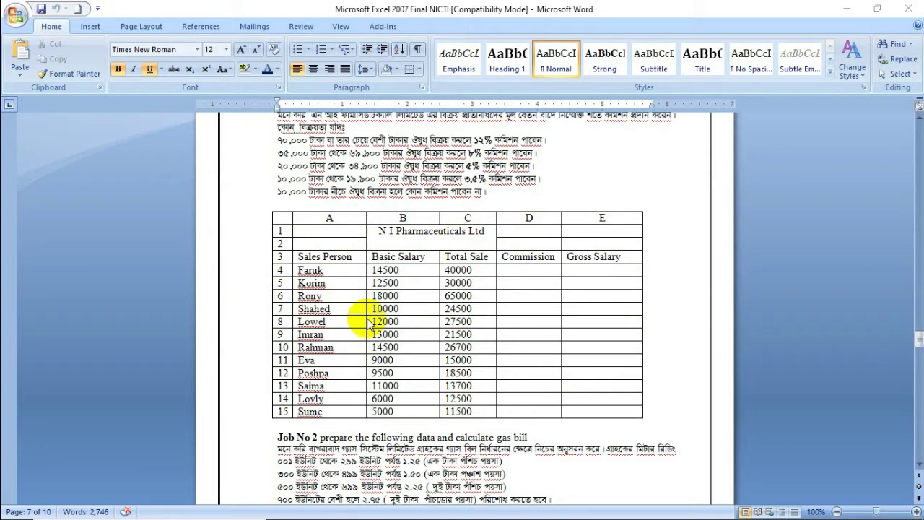
left_click_drag(39, 121, 202, 122)
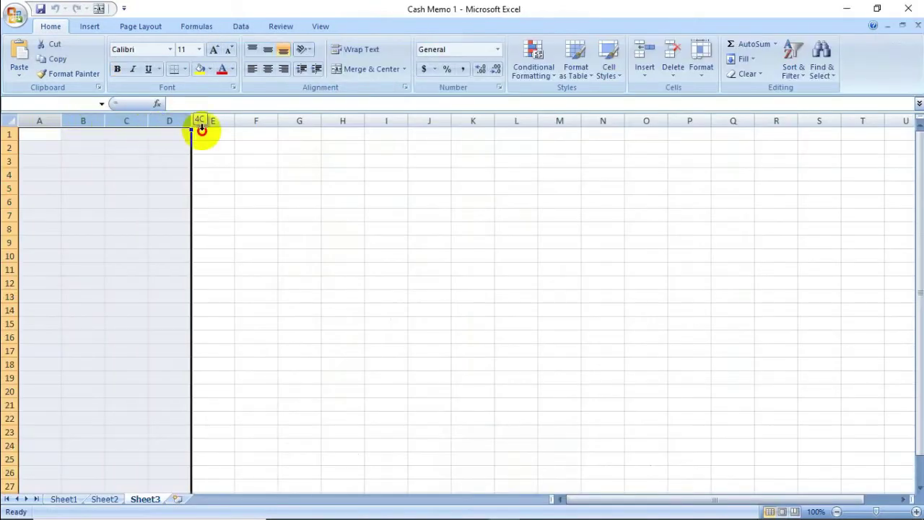
left_click(128, 185)
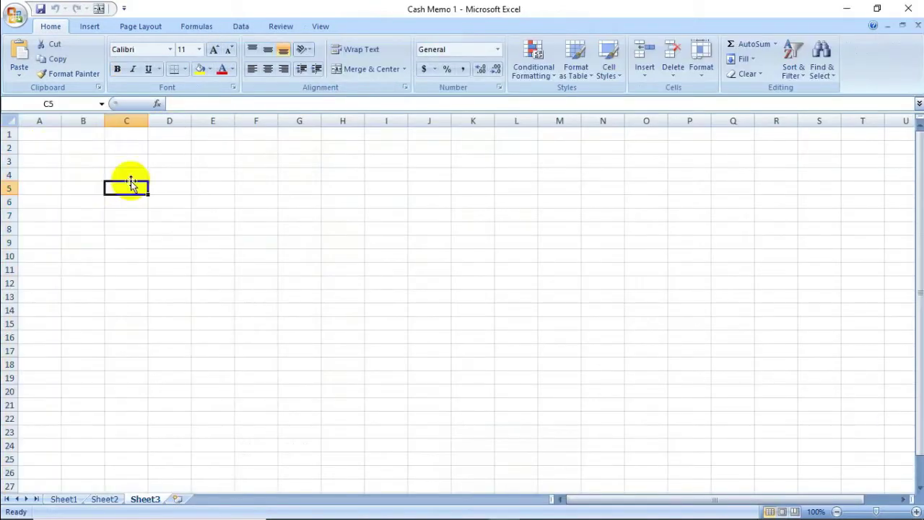
left_click(36, 121)
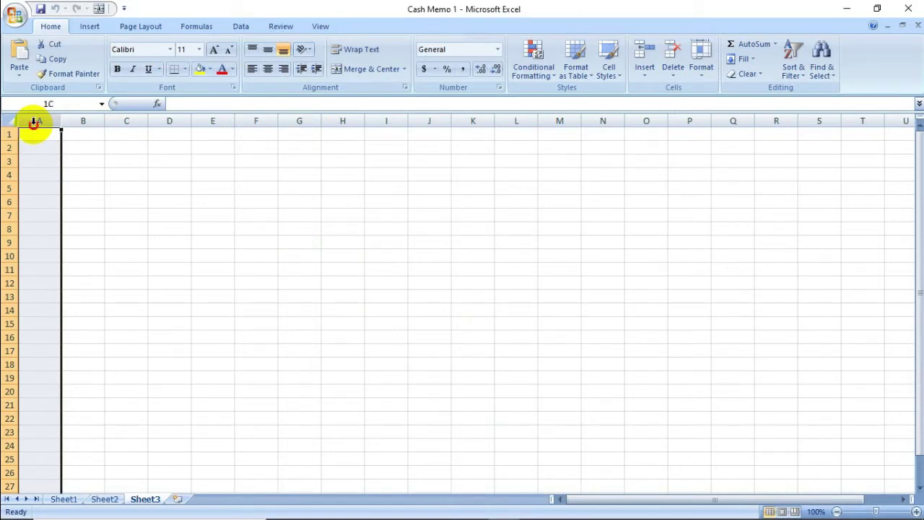
left_click_drag(46, 119, 195, 133)
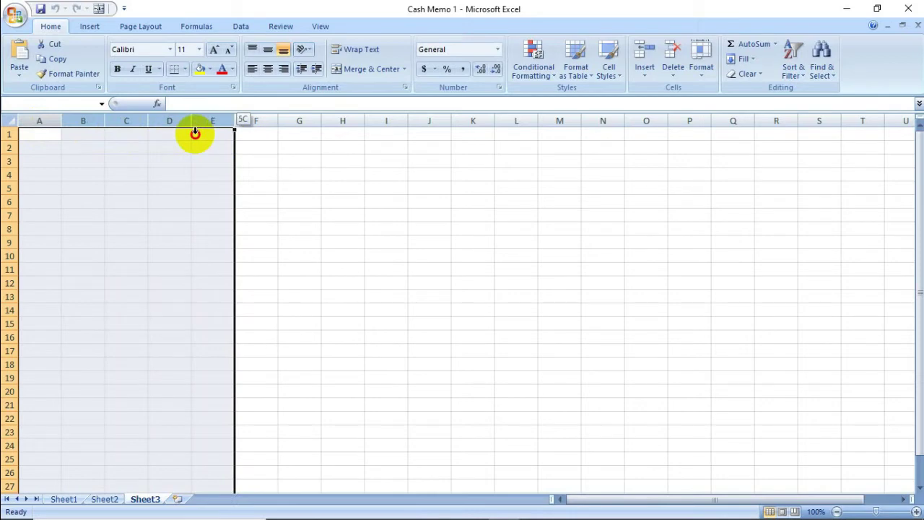
left_click_drag(195, 133, 255, 126)
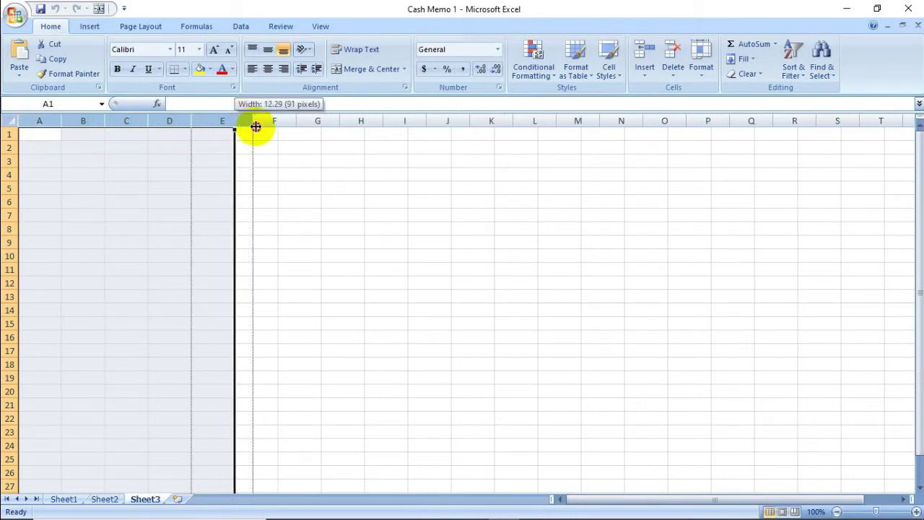
left_click_drag(256, 126, 259, 127)
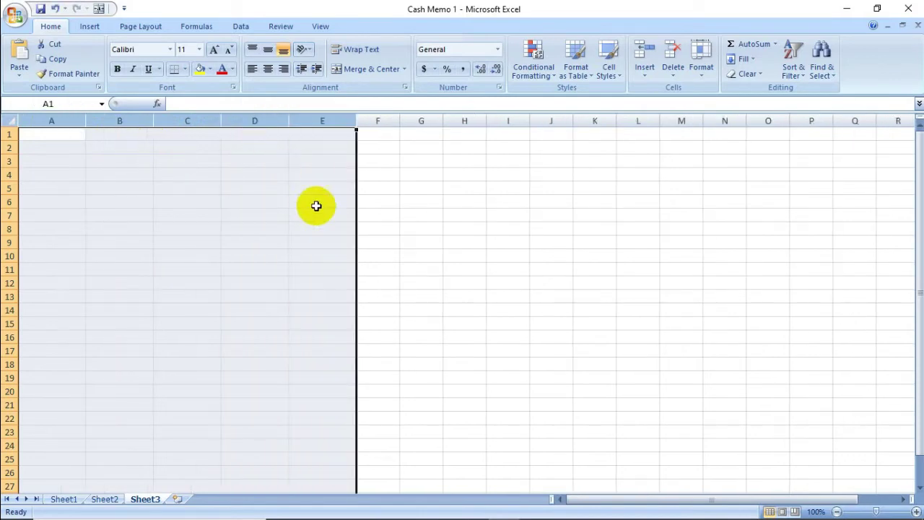
Merge and centre B1:C2 into a single title cell
left_click(317, 208)
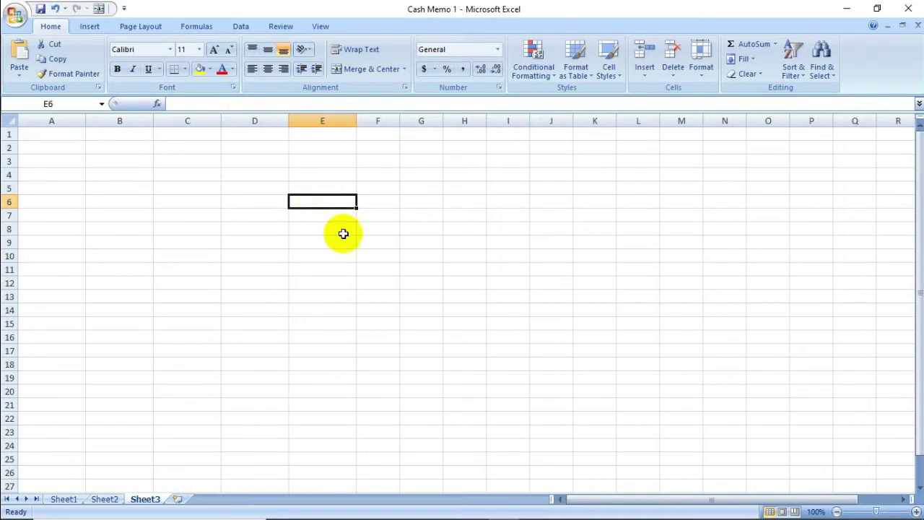
left_click_drag(130, 137, 192, 143)
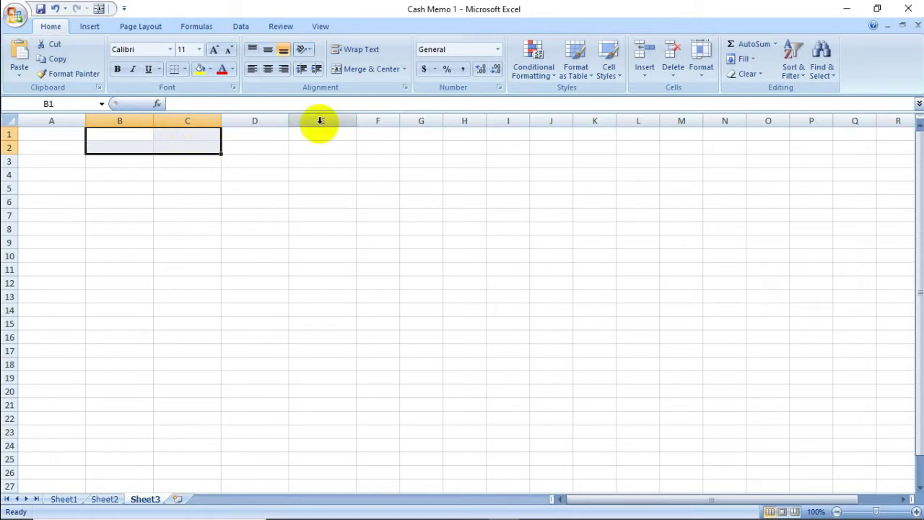
left_click(360, 70)
Enter the title 'N I Paarmaceuticals Ltd' in the merged B1:C2 cell
left_click(265, 188)
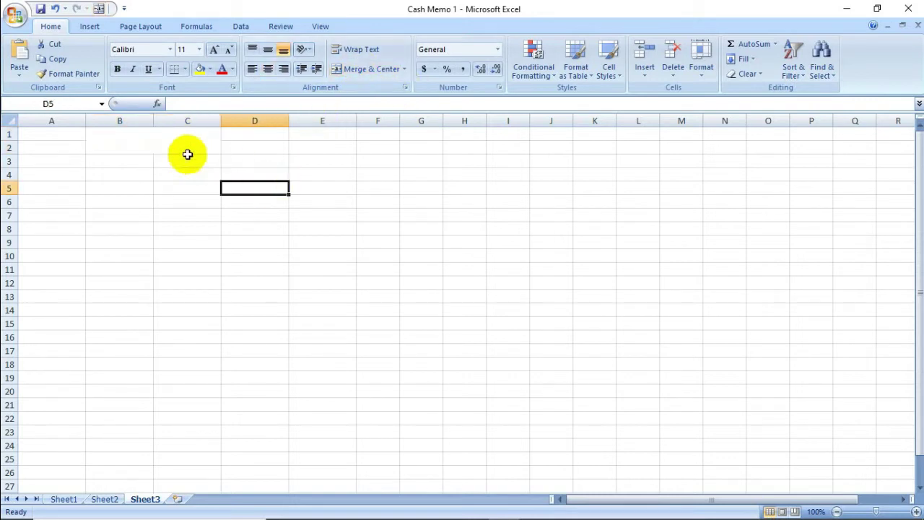
left_click(163, 146)
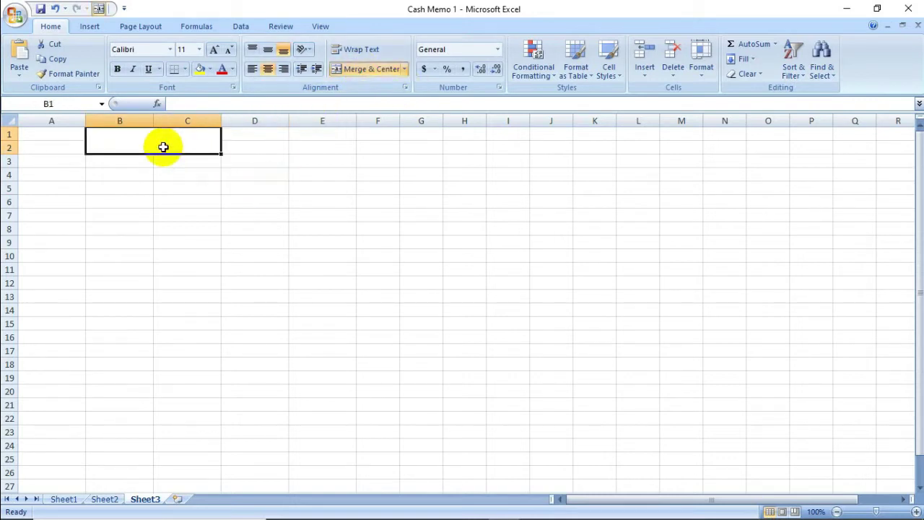
type("N")
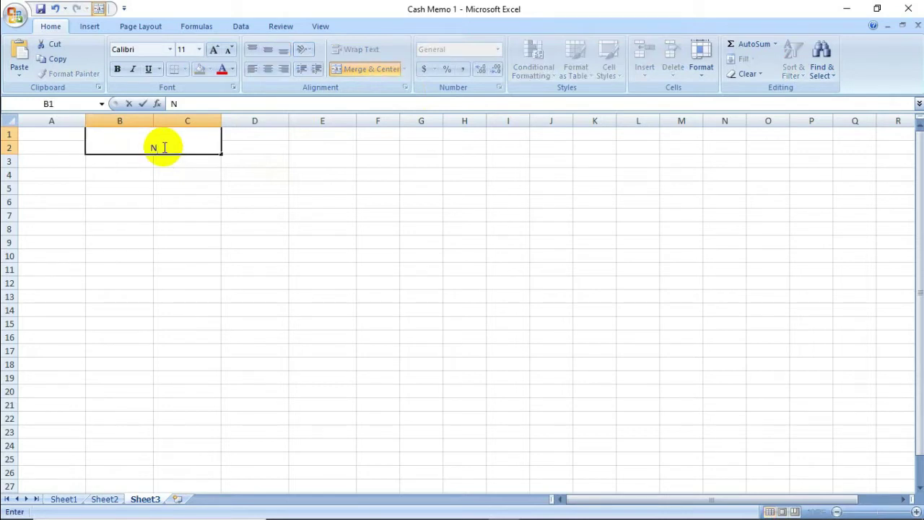
type(" I")
type(" Paarmaceuticals Ltd")
left_click(169, 171)
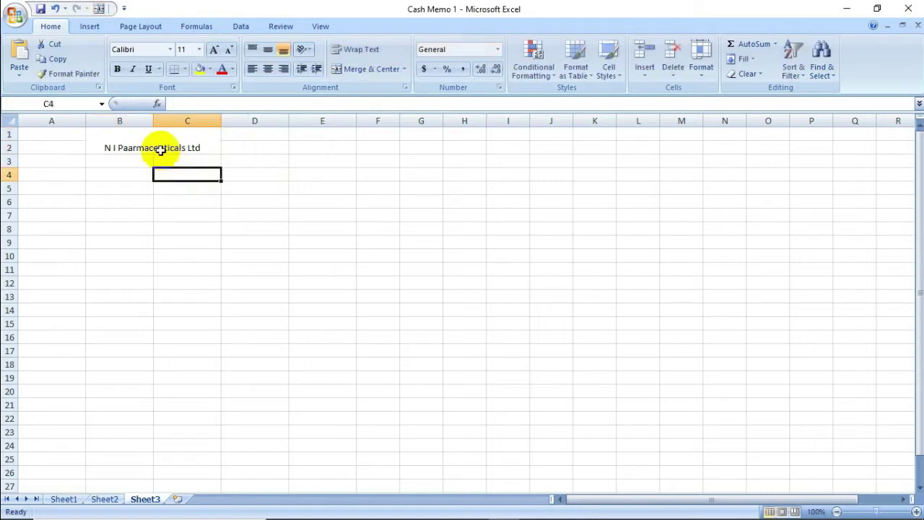
left_click(130, 151)
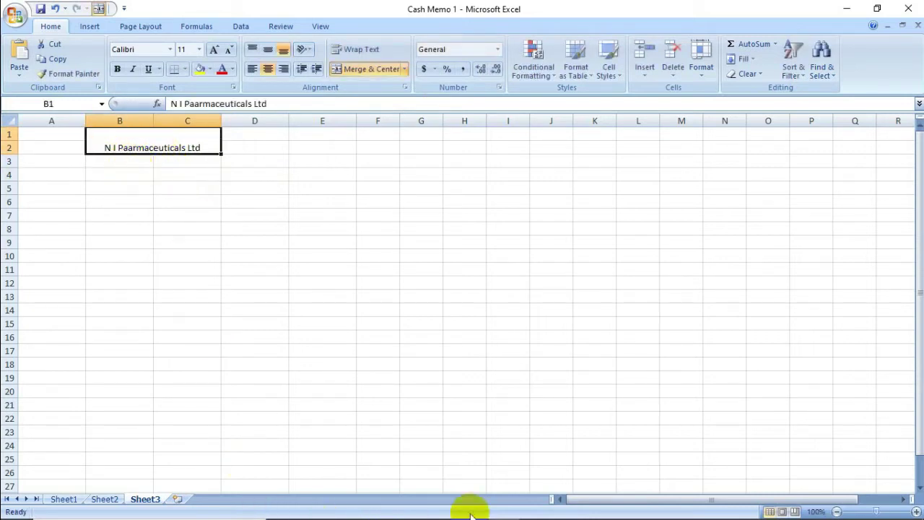
Review the Job No 1 table in Word, then go back to the Cash Memo 1 workbook
mouse_move(470, 514)
mouse_move(412, 501)
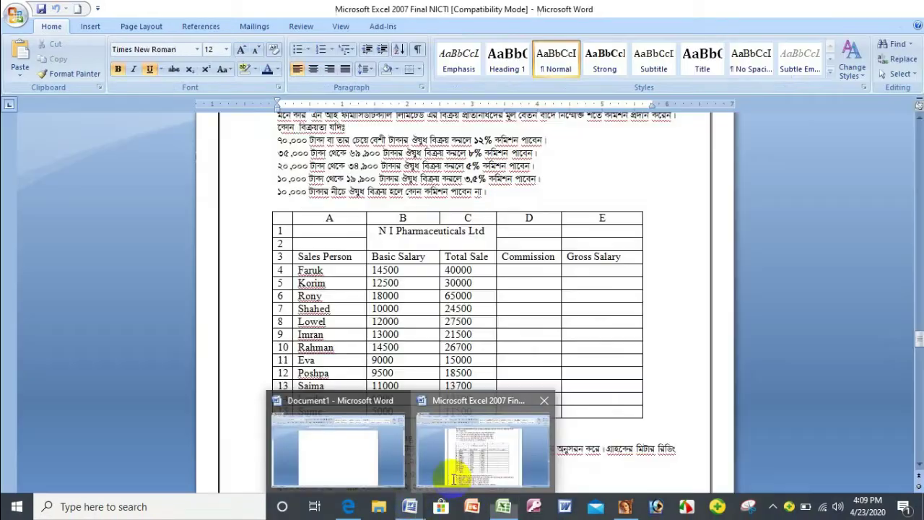
left_click(454, 493)
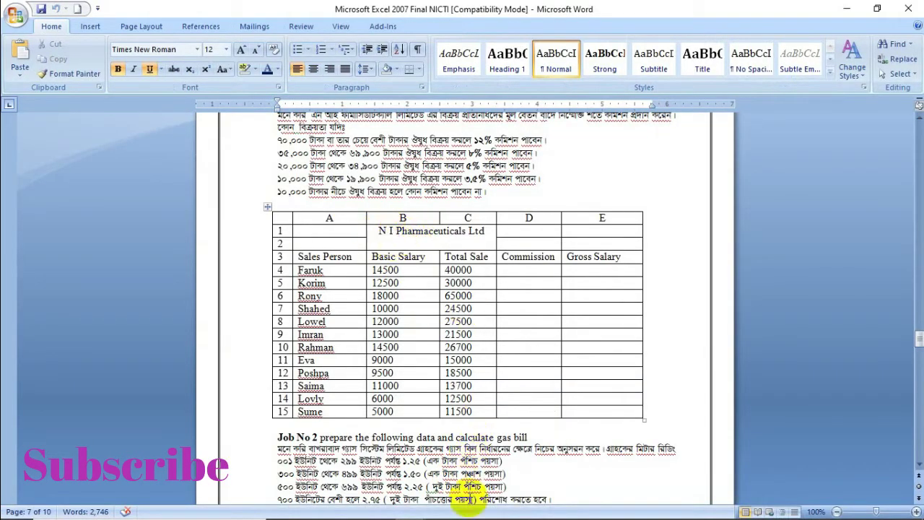
mouse_move(503, 505)
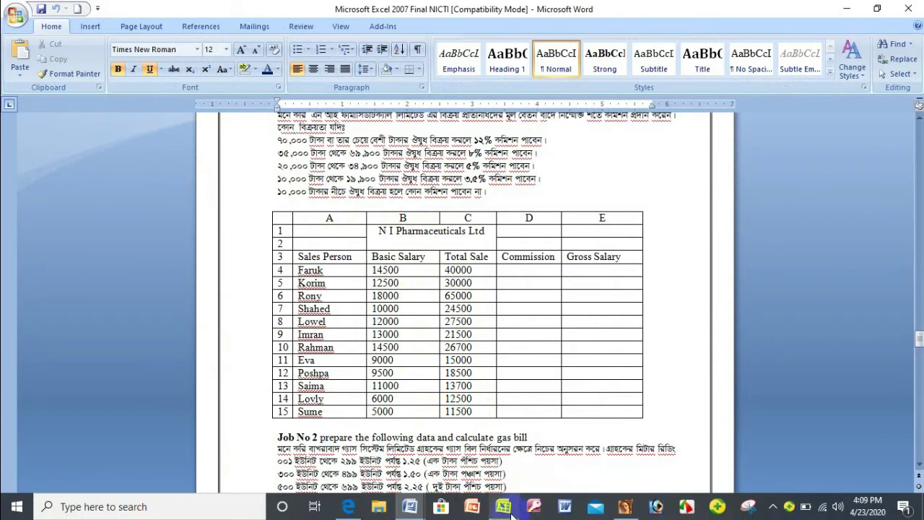
left_click(503, 506)
Format the merged title as horizontally centred, top-aligned vertically, with Wrap text enabled
left_click(134, 173)
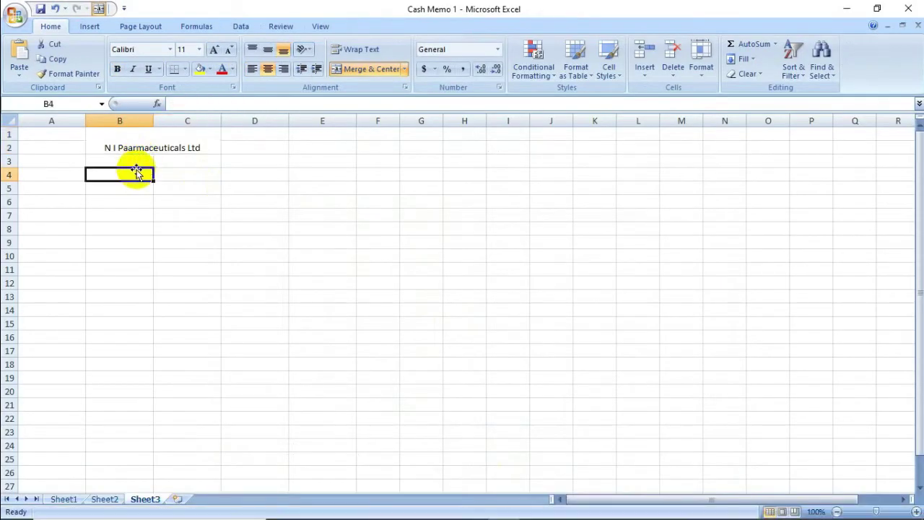
left_click(128, 148)
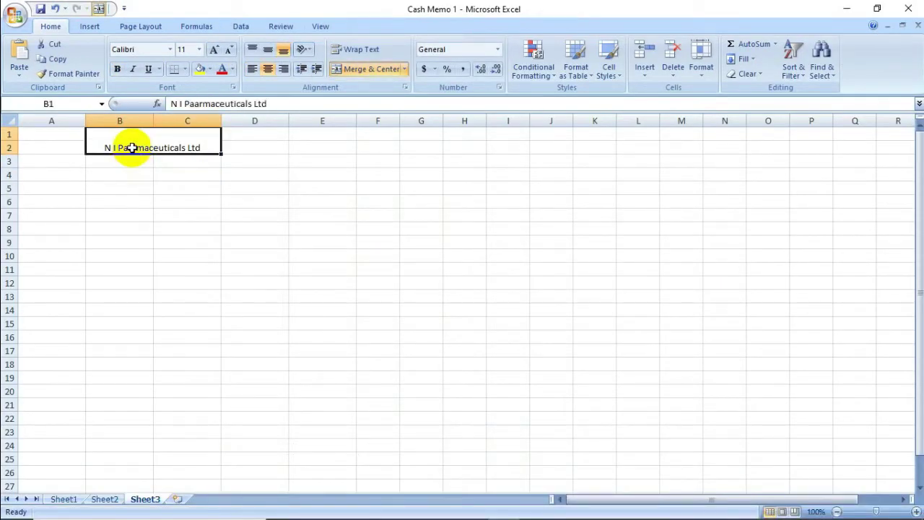
left_click(700, 70)
left_click(725, 323)
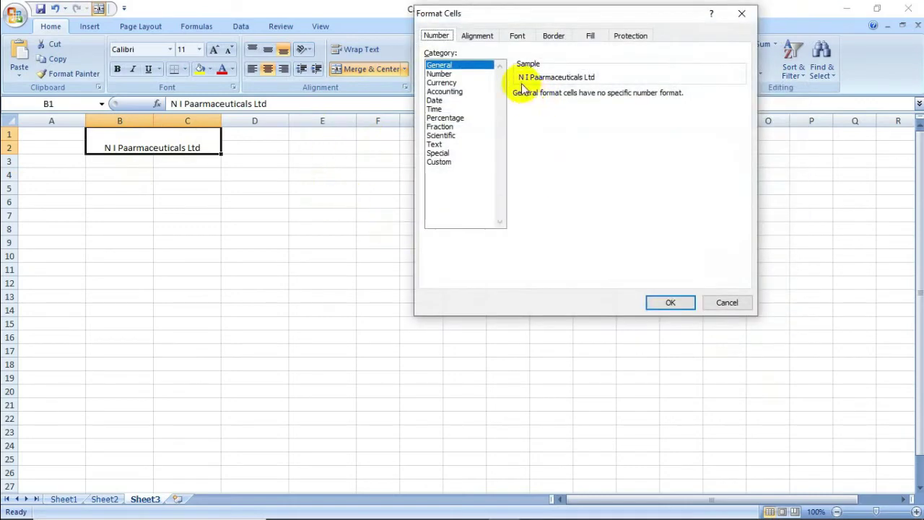
left_click_drag(521, 13, 498, 99)
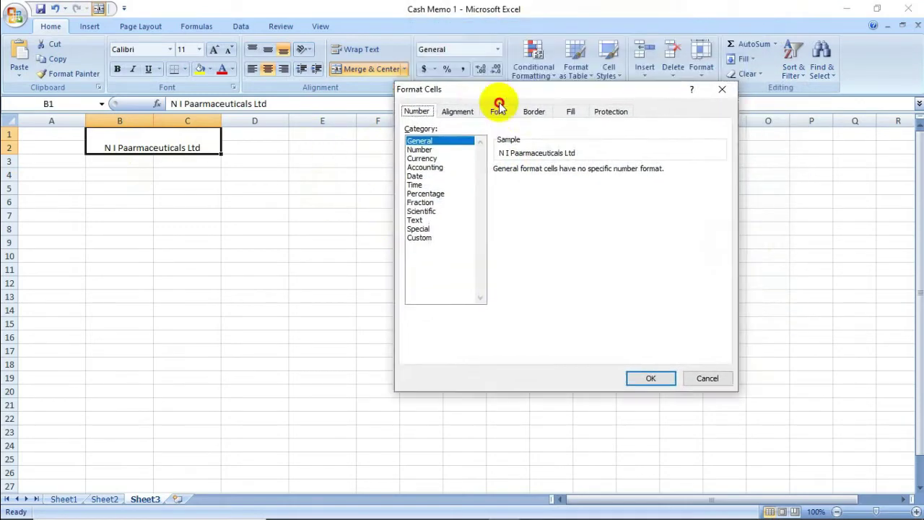
left_click(455, 121)
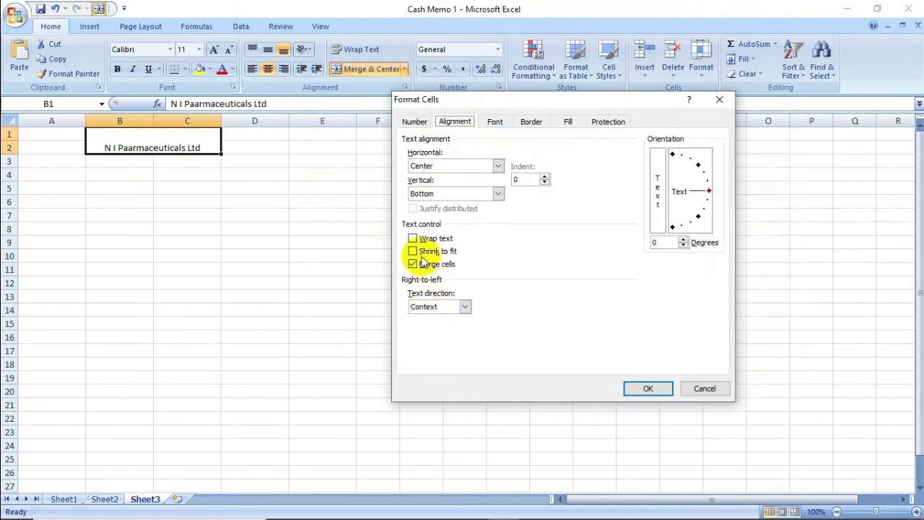
left_click(498, 165)
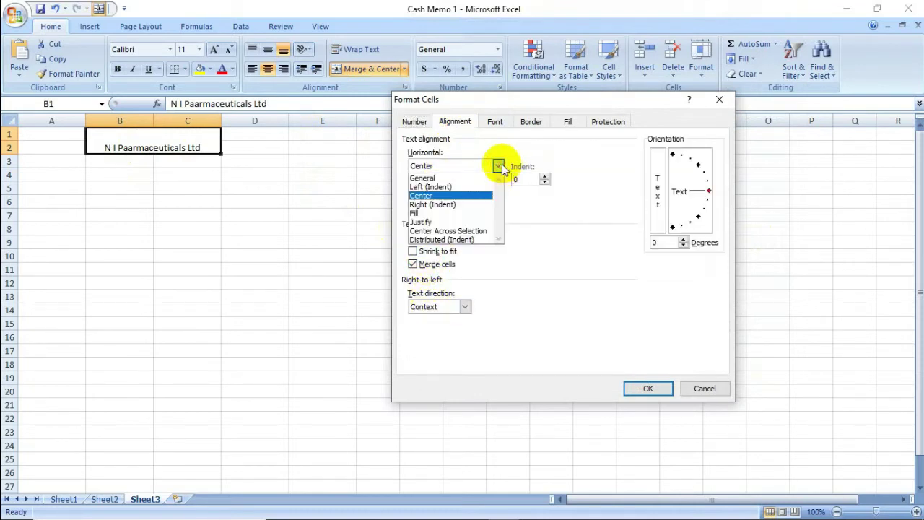
left_click(499, 165)
left_click(498, 193)
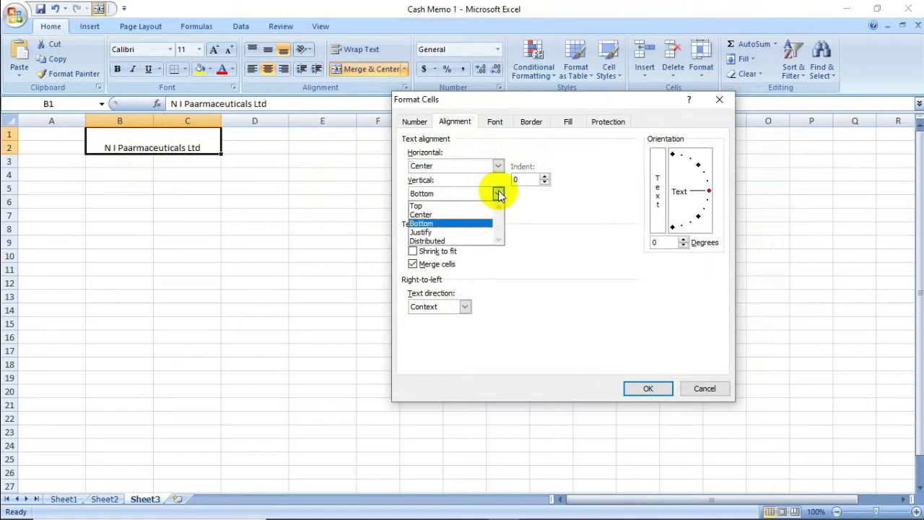
left_click(420, 205)
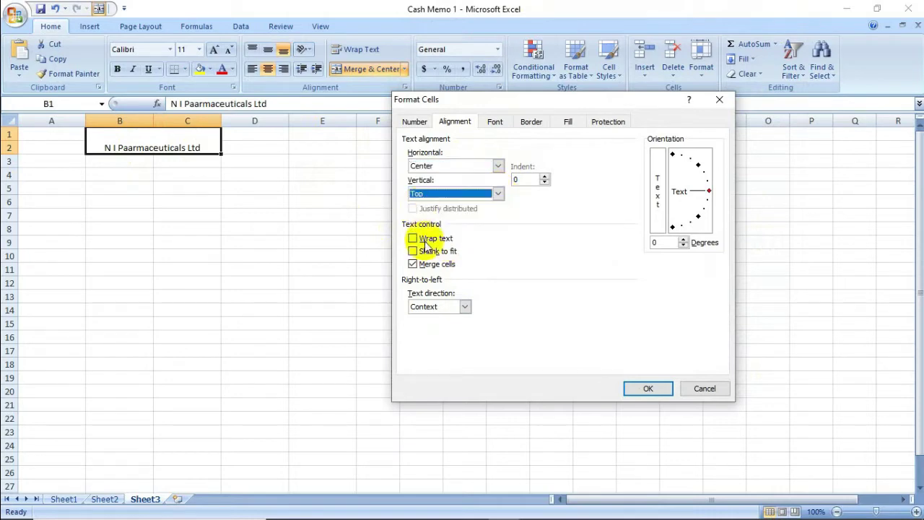
left_click(413, 238)
left_click(645, 386)
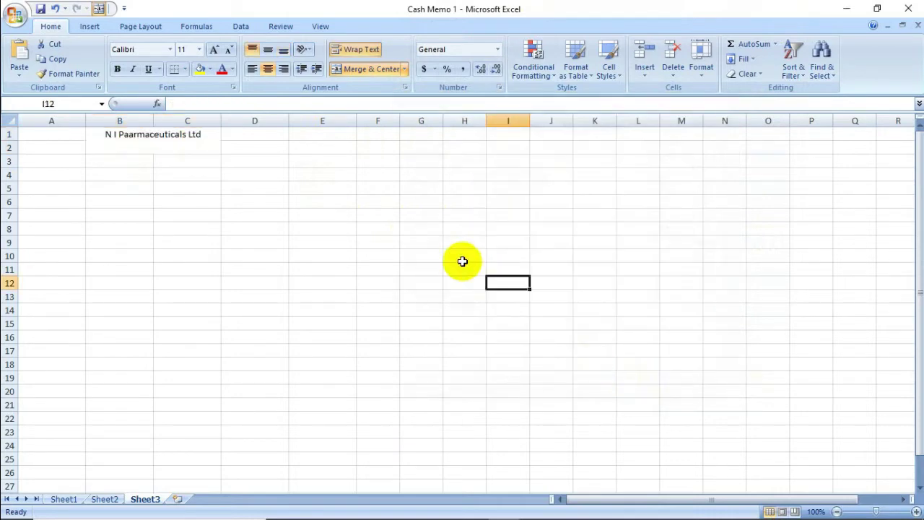
left_click(149, 141)
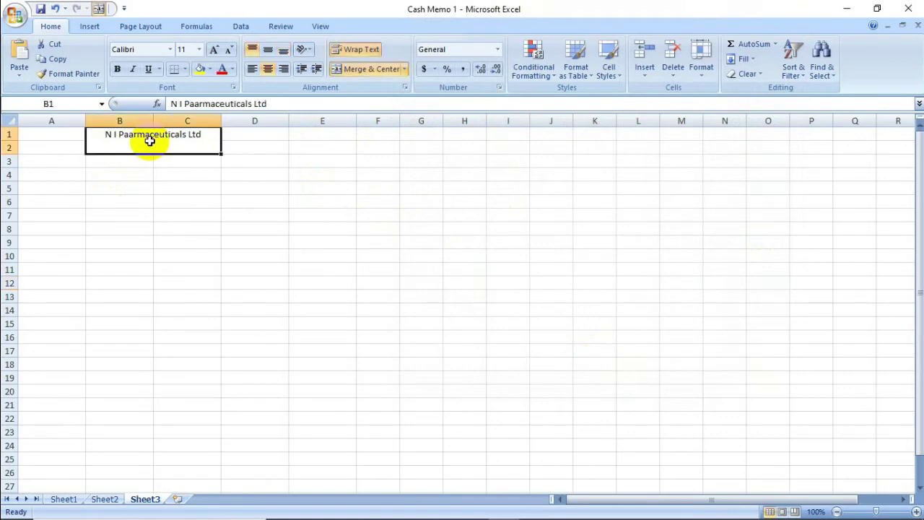
left_click(119, 201)
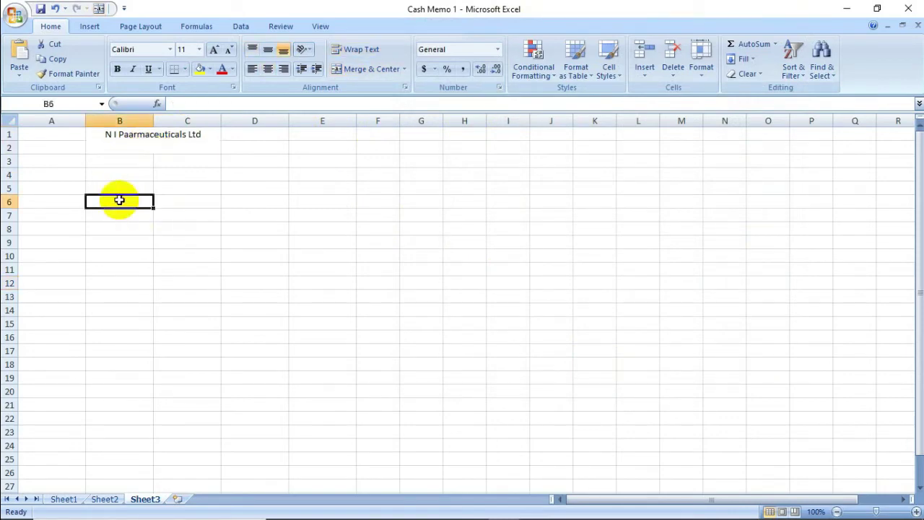
Enter headings Sales person, Basic Salary, Total Sale, Commission and Gross Salary across A3:E3
left_click(59, 163)
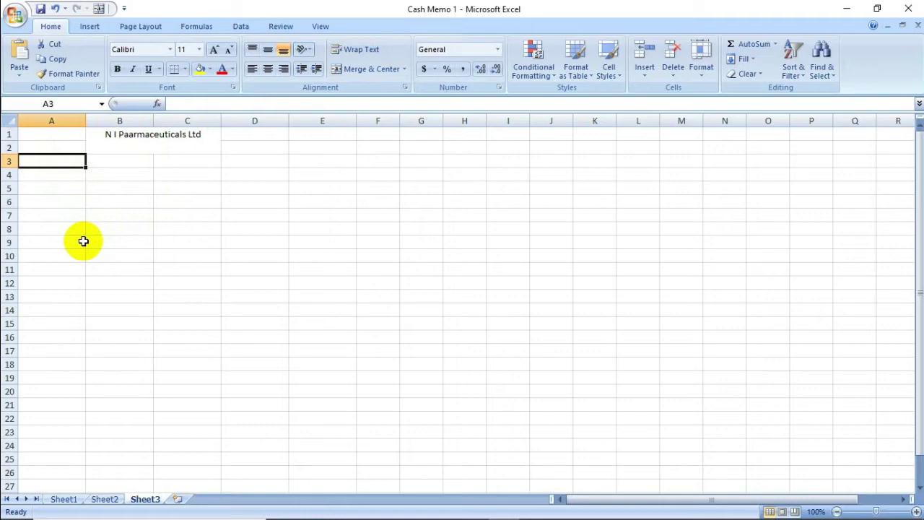
type("Sales person")
key("Tab")
type("Basic Salary")
key("Tab")
type("Tot")
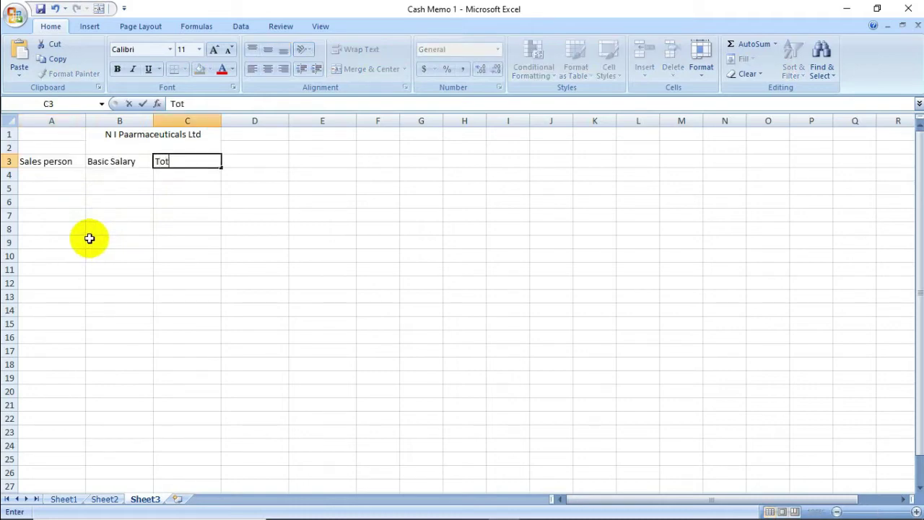
type("al")
type(" Sale")
key("Tab")
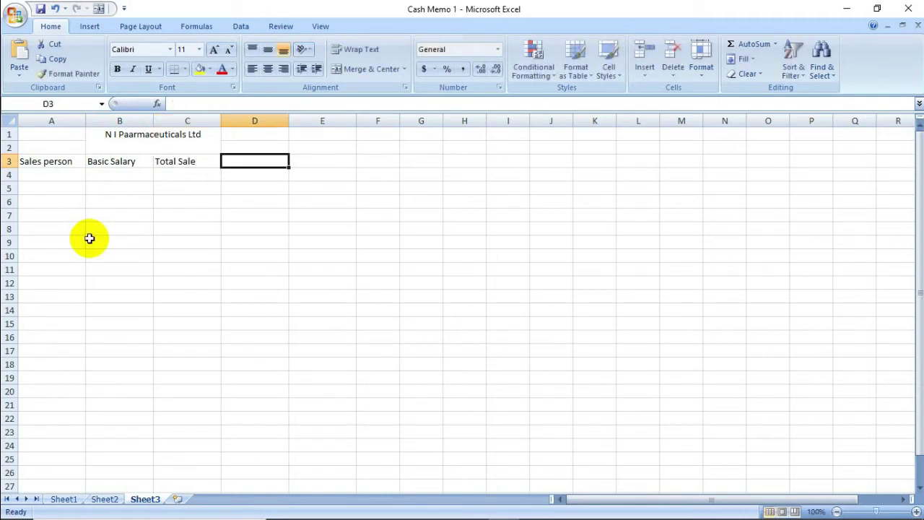
type("Co")
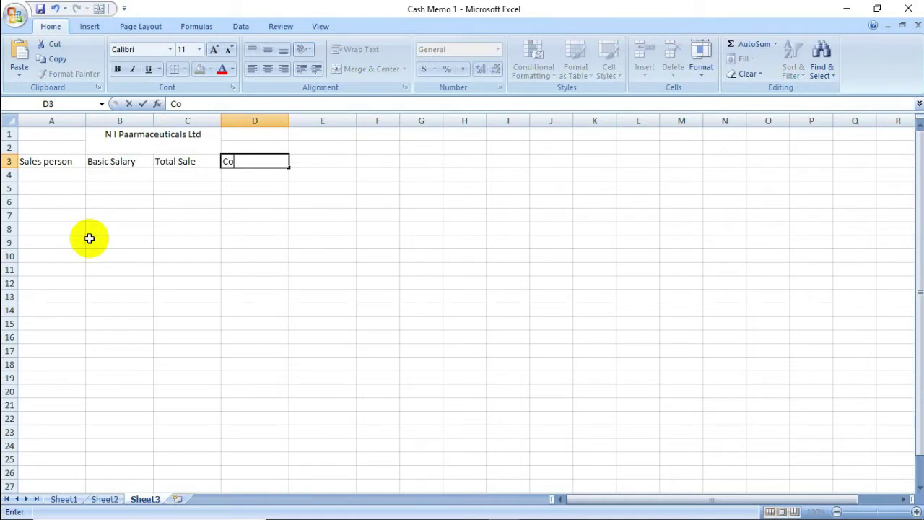
type("mm")
type("i")
type("s")
type("sion")
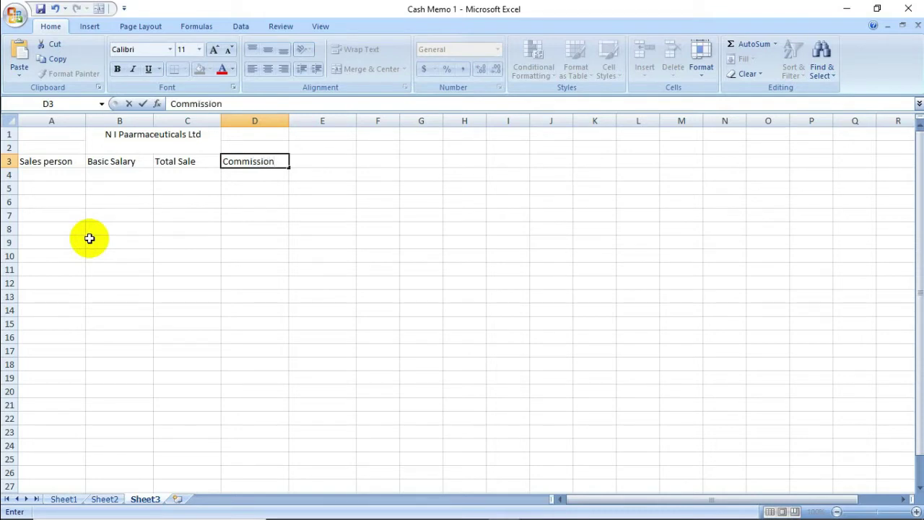
key("Tab")
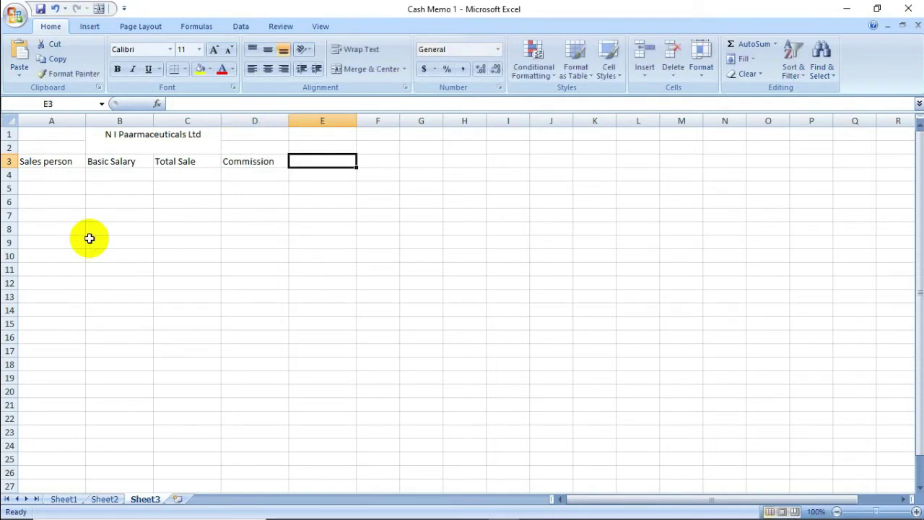
type("Gr")
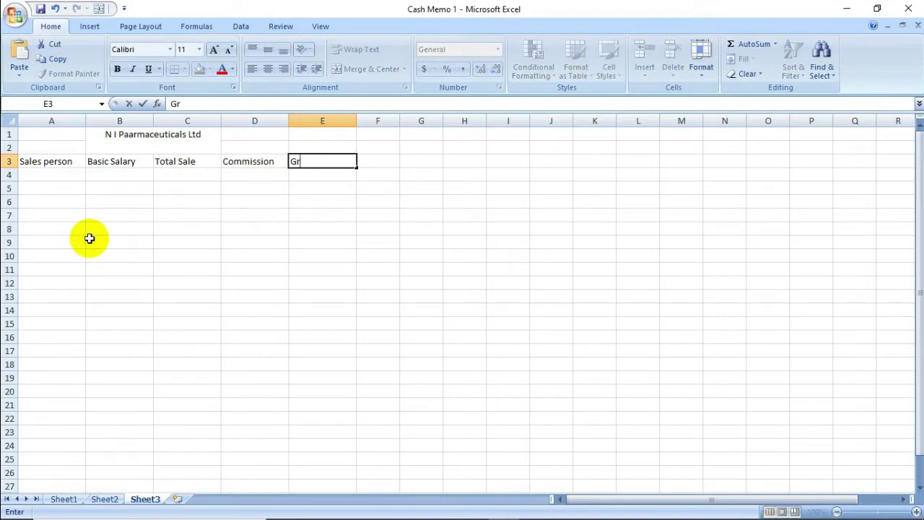
type("oss")
type(" Salar")
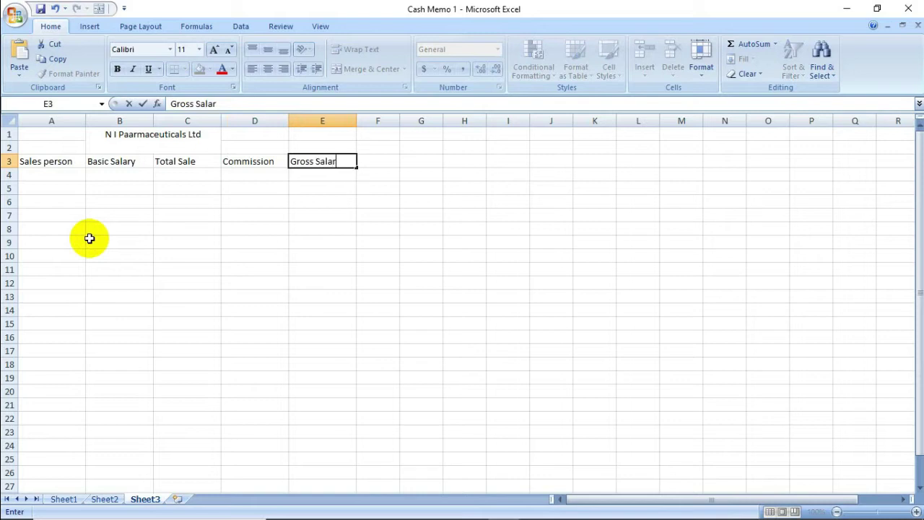
type("y")
key("Tab")
key("Down")
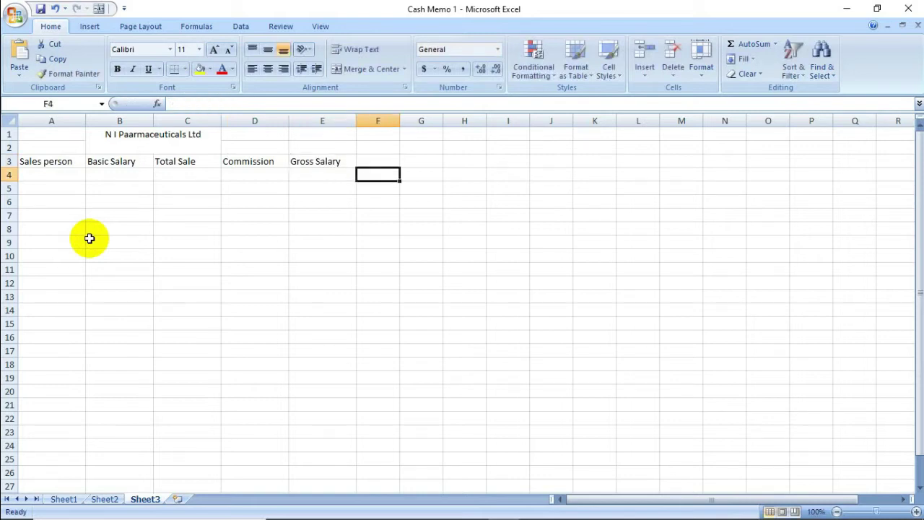
key("Left")
key("Left")
key("Left")
key("Left")
key("Left")
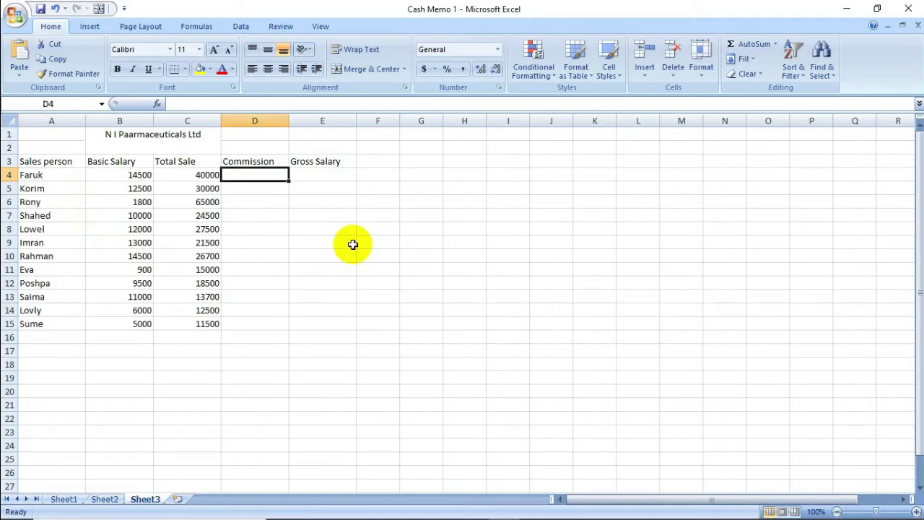
Centre-align the B3:E15 block of salary, sale, commission and gross salary cells
left_click(339, 269)
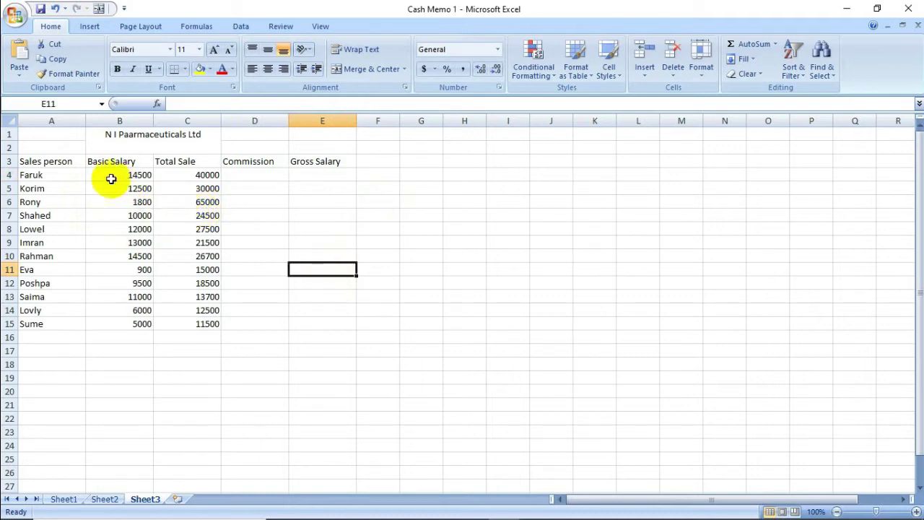
left_click_drag(106, 162, 347, 325)
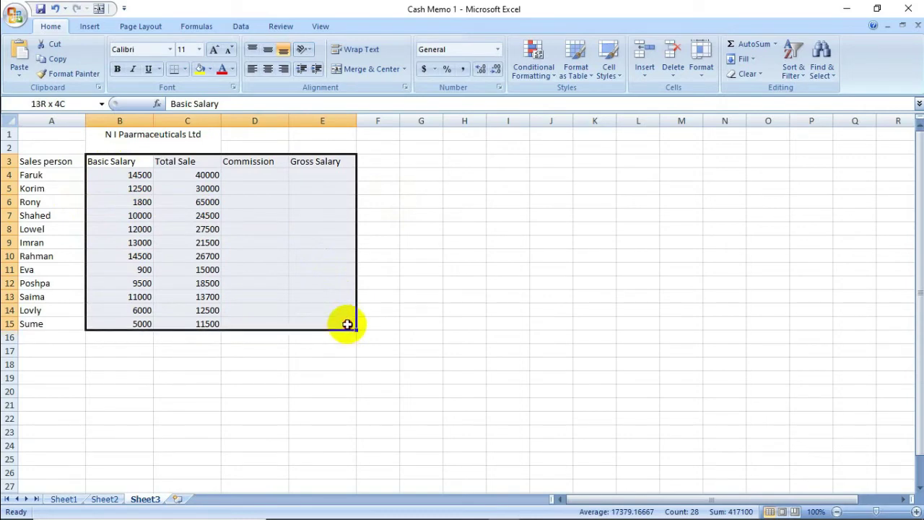
left_click(268, 70)
left_click(238, 178)
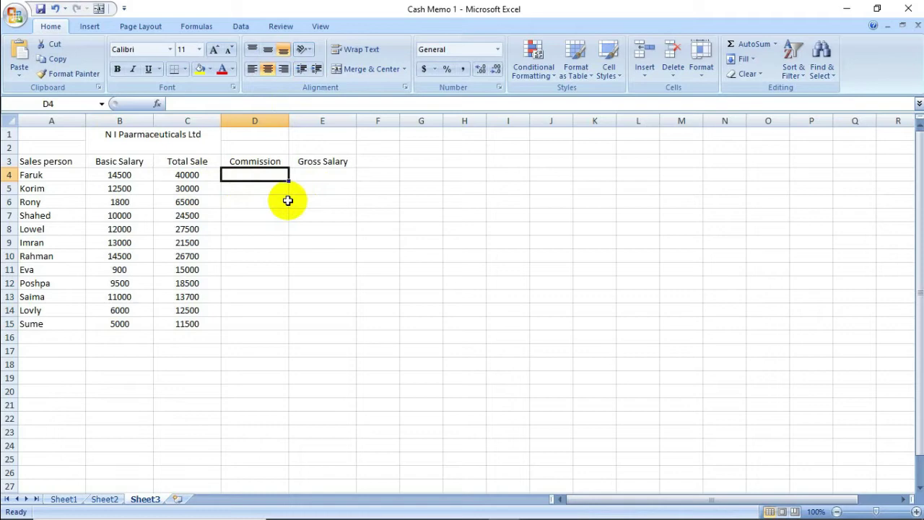
In D4, begin typing =if(c4>=70000,c4*12%,if(c4 for the first commission tier
type("=i")
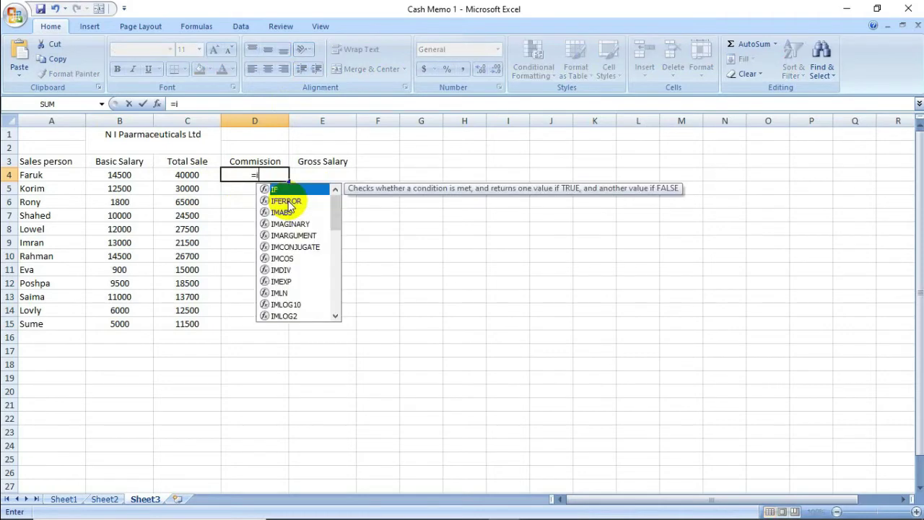
type("f(")
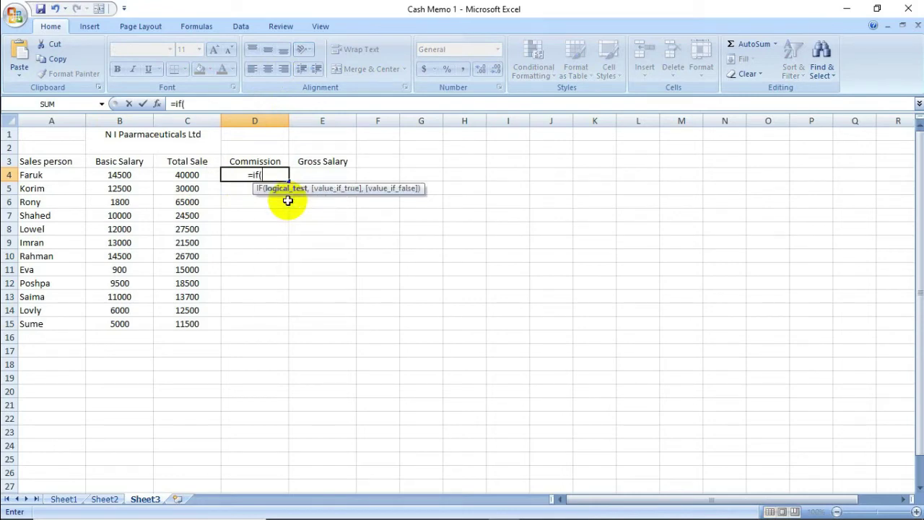
type("c")
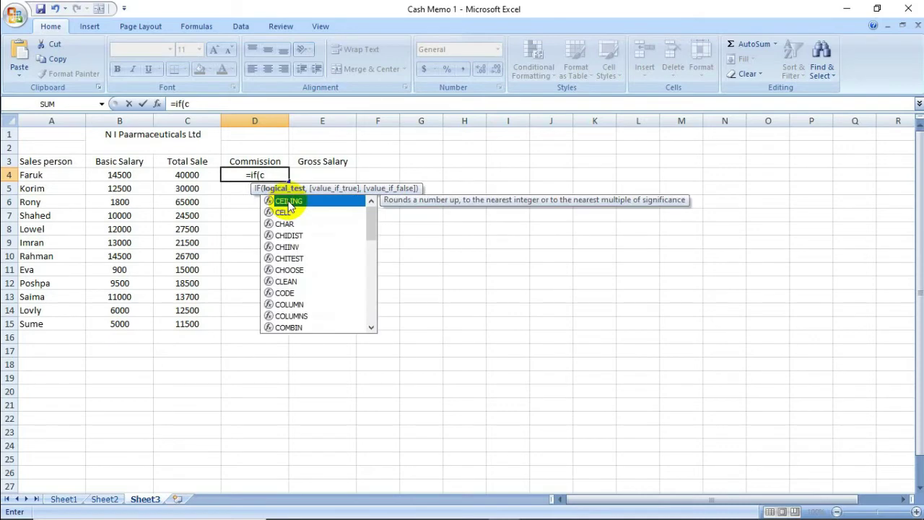
type("4")
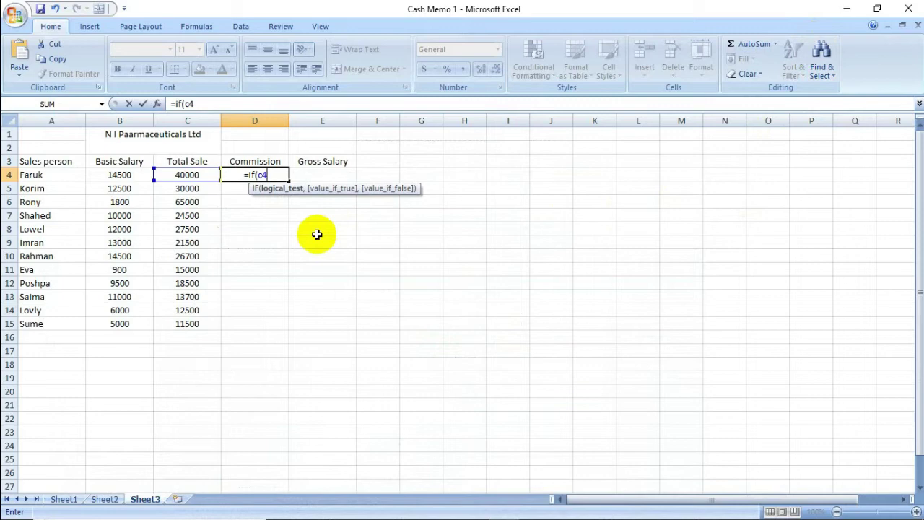
type(">")
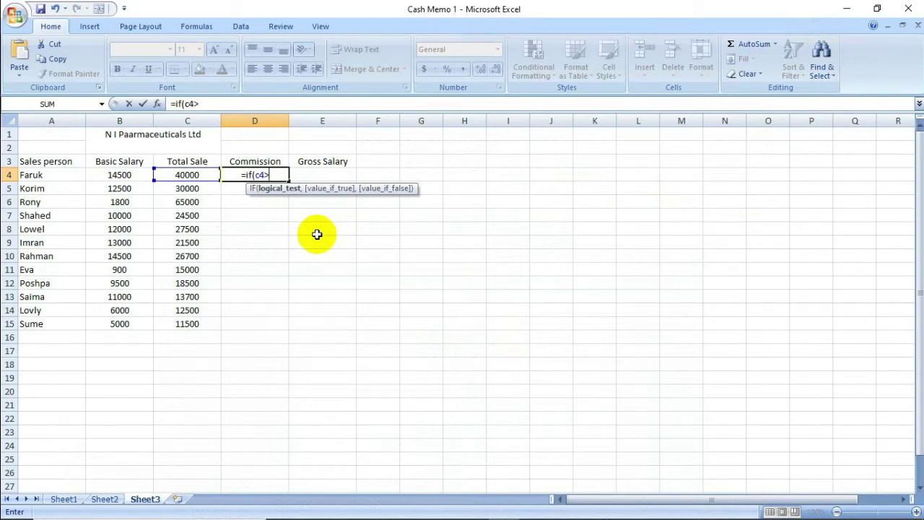
type("=")
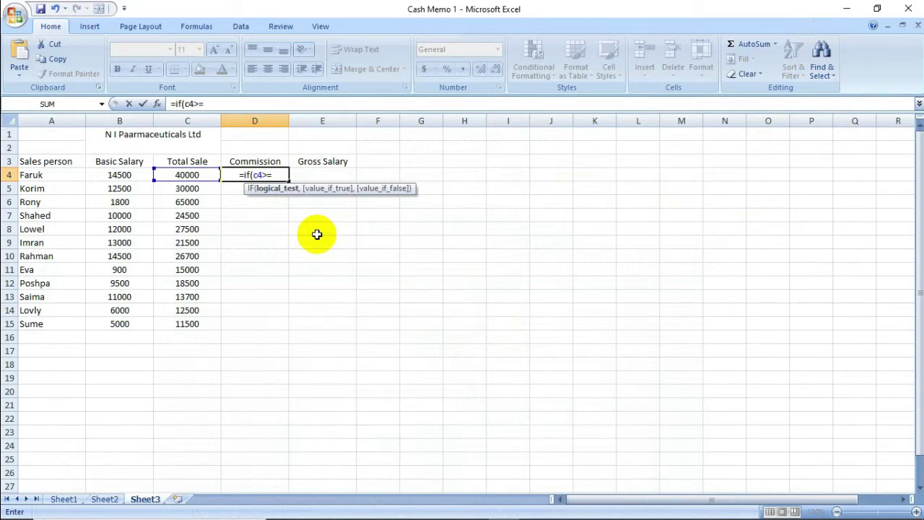
type("70")
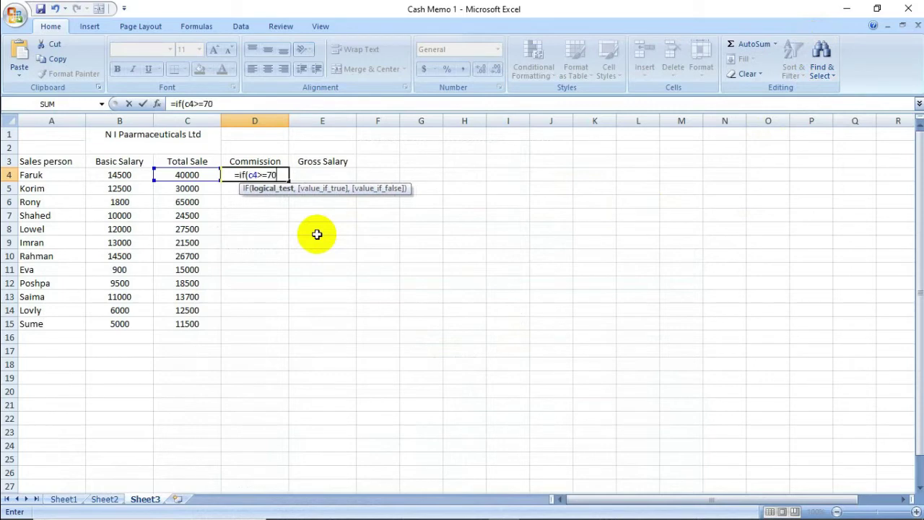
type("00")
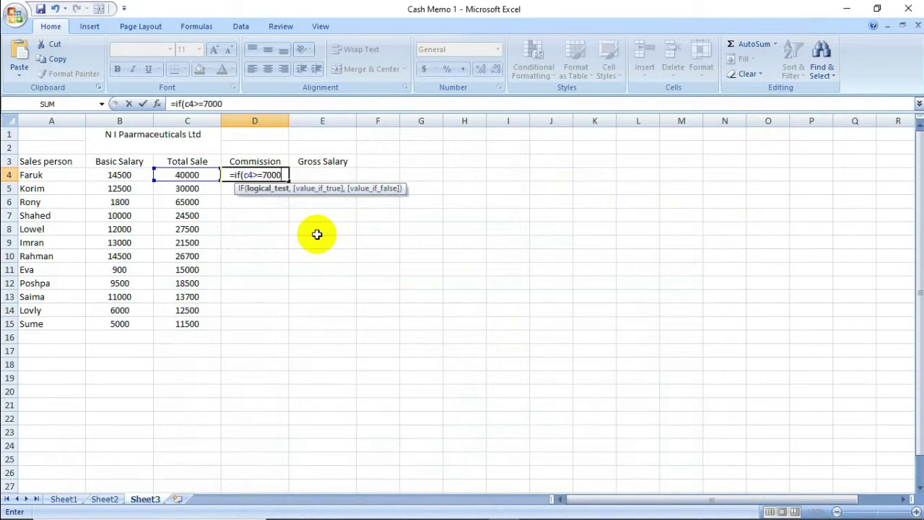
type("0")
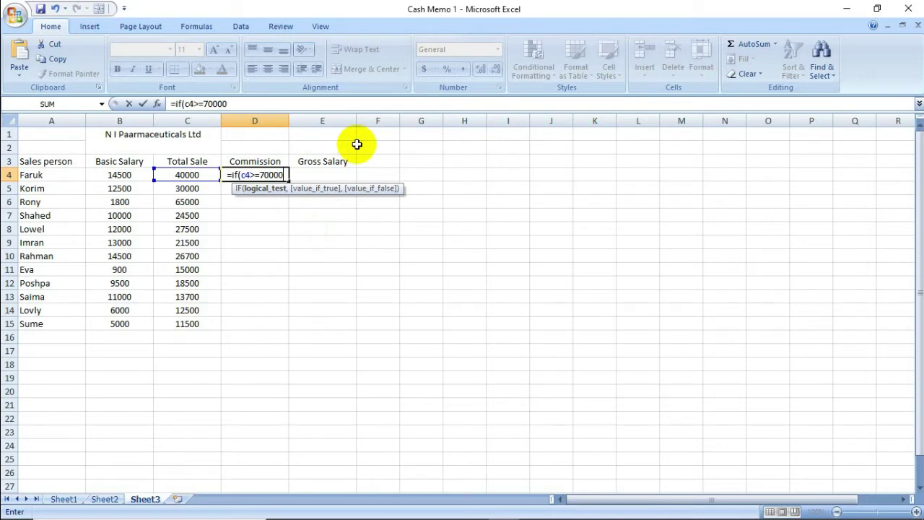
type(",c")
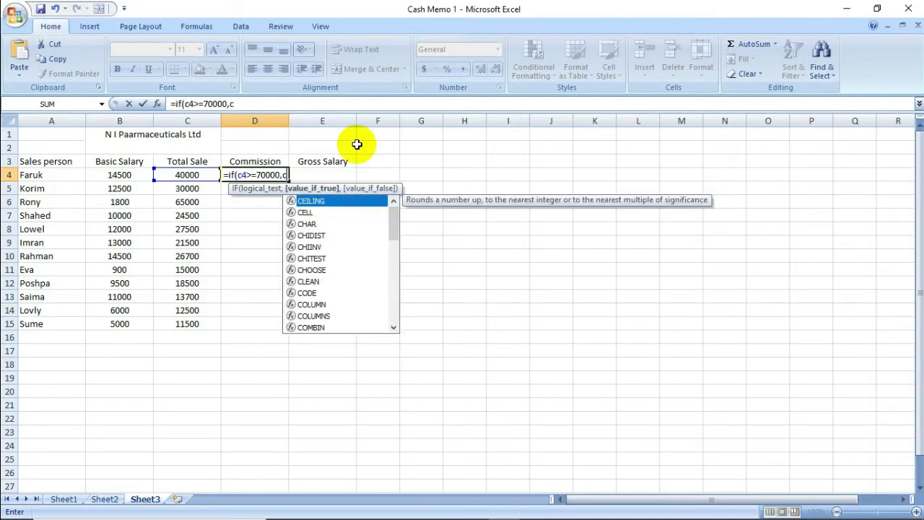
type("4")
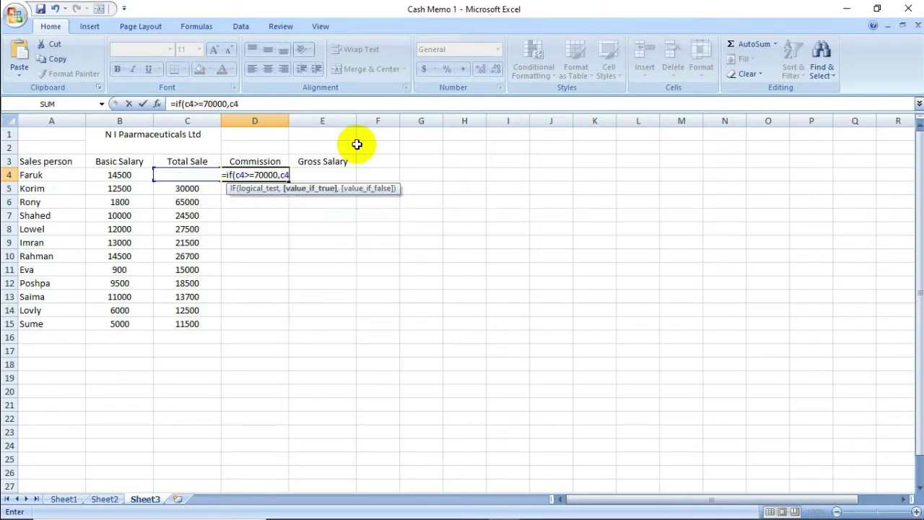
type("*1")
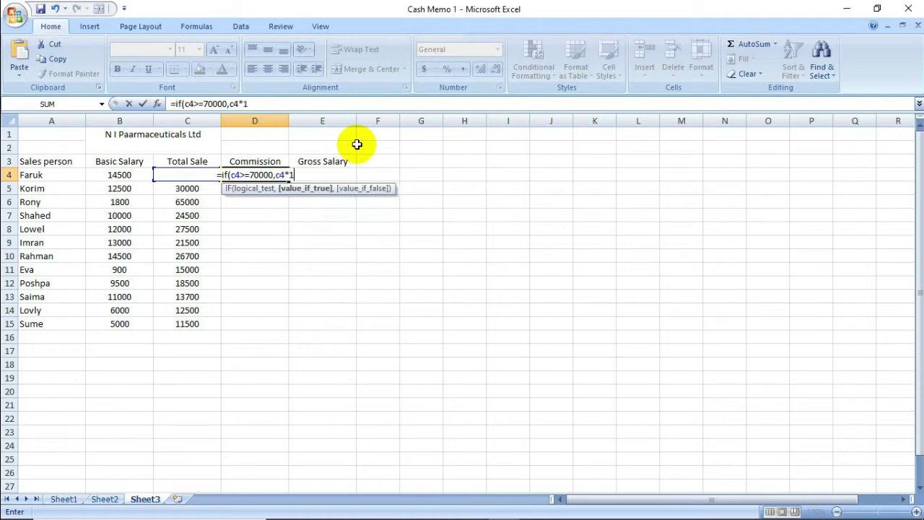
type("2")
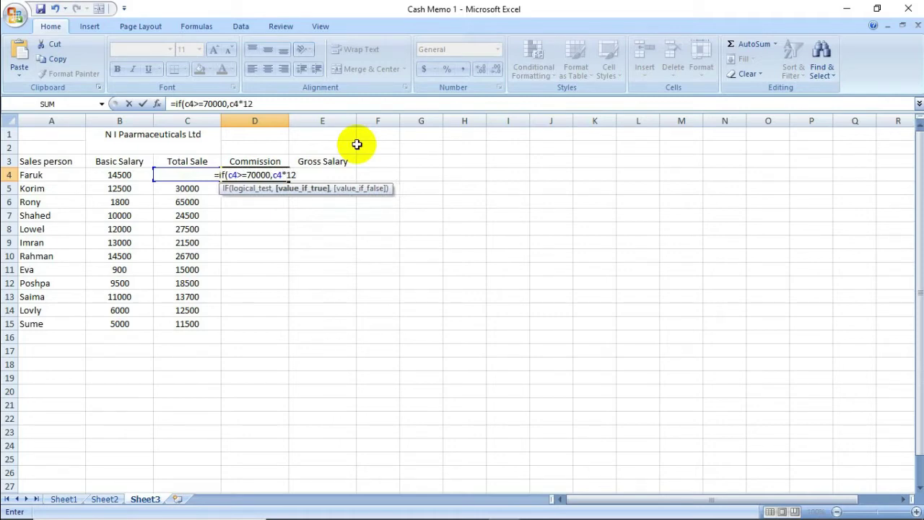
type("%")
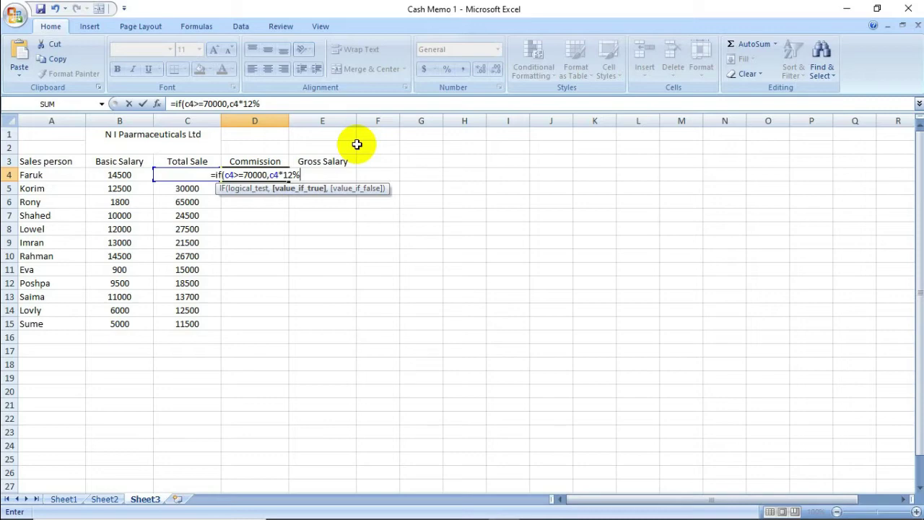
type(",")
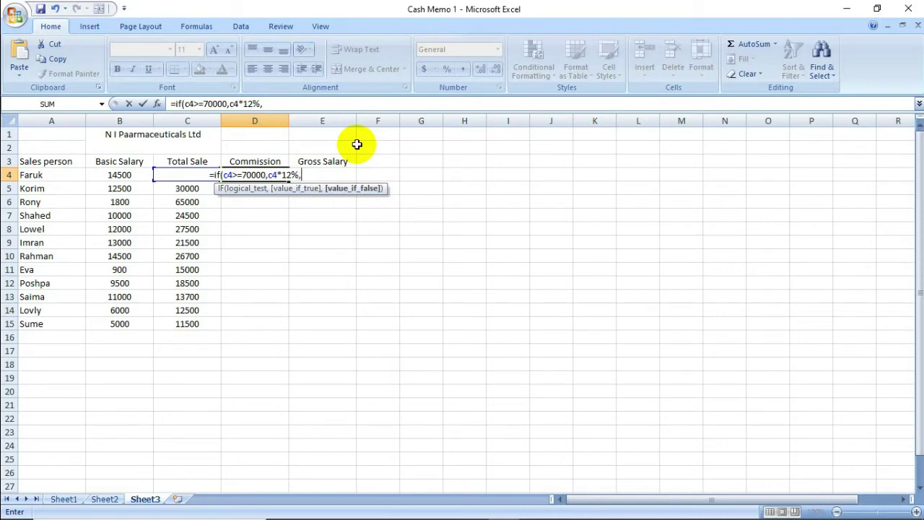
type("if(")
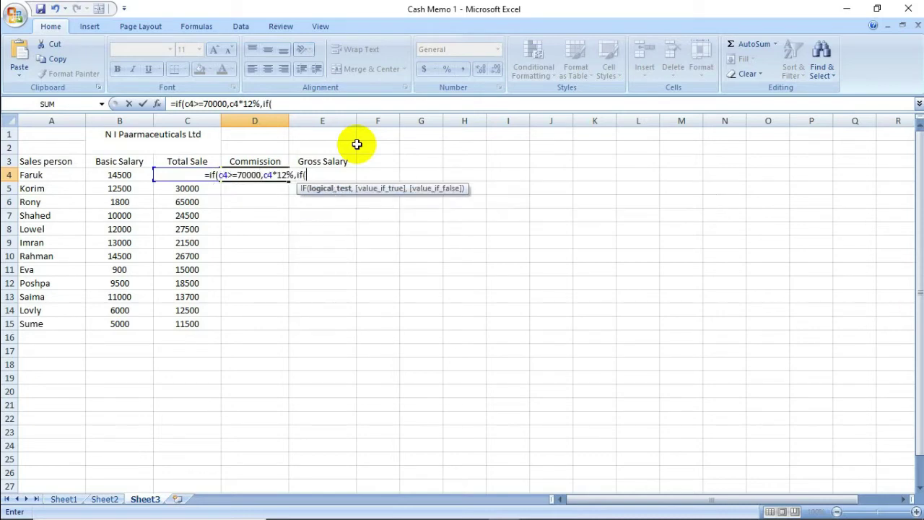
type("c")
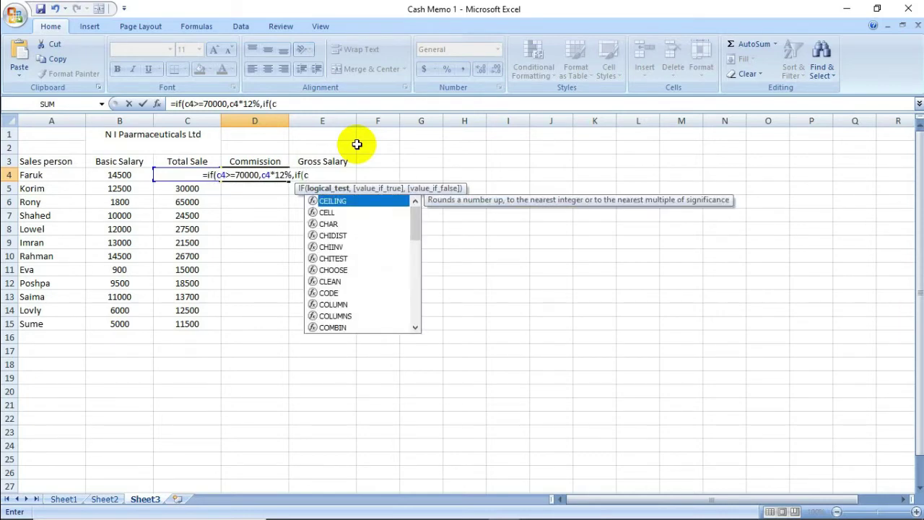
type("4")
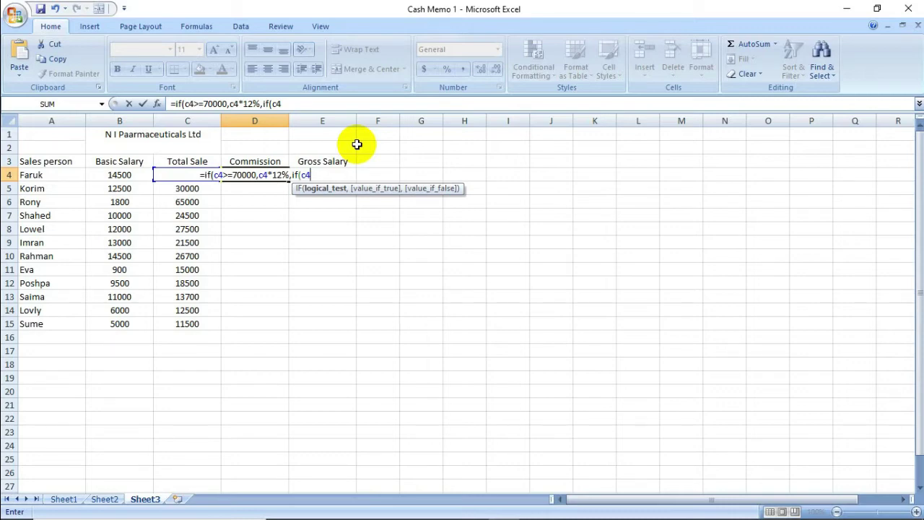
Continue D4 with tiers: 8% at 35000, 5% at 20000, 3.5% at 10000, otherwise 0
type(">")
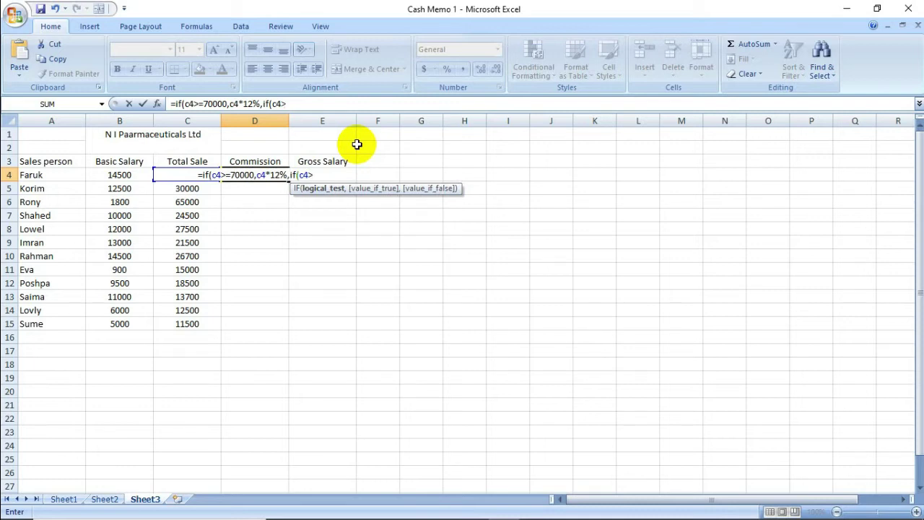
type("=")
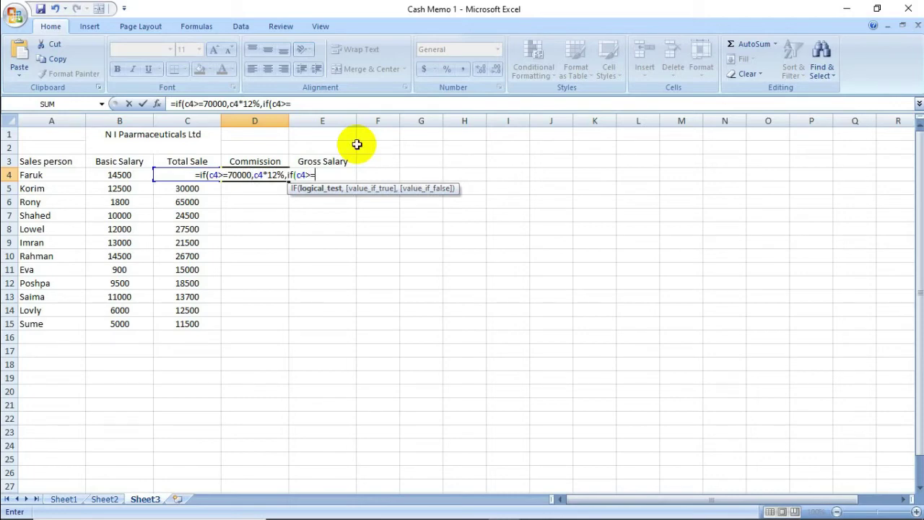
type("35")
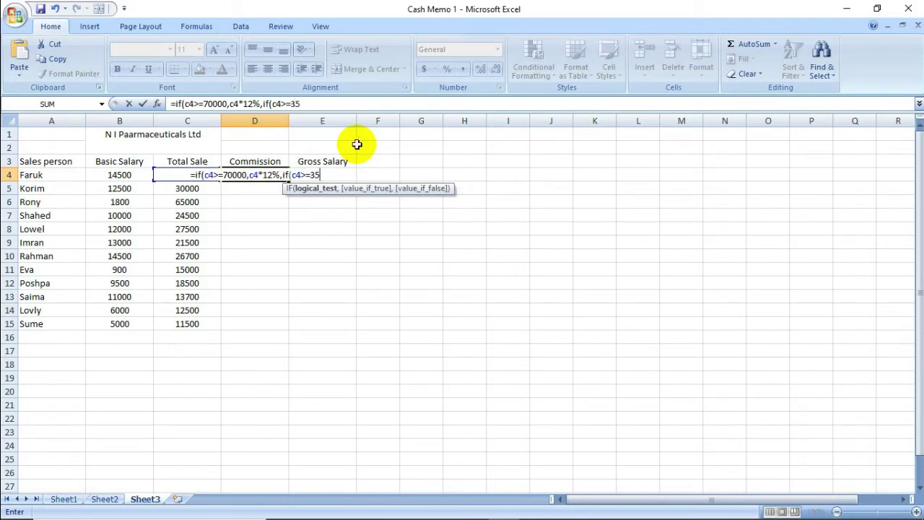
type("000")
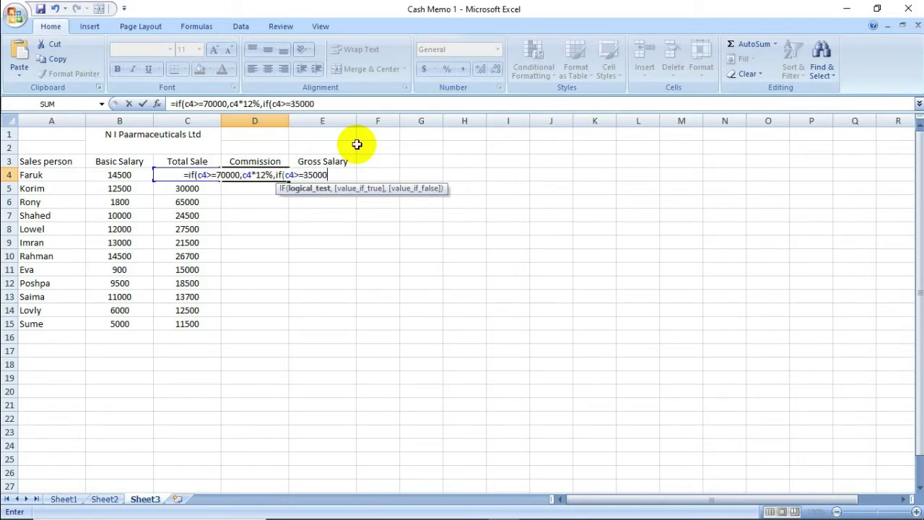
type(",")
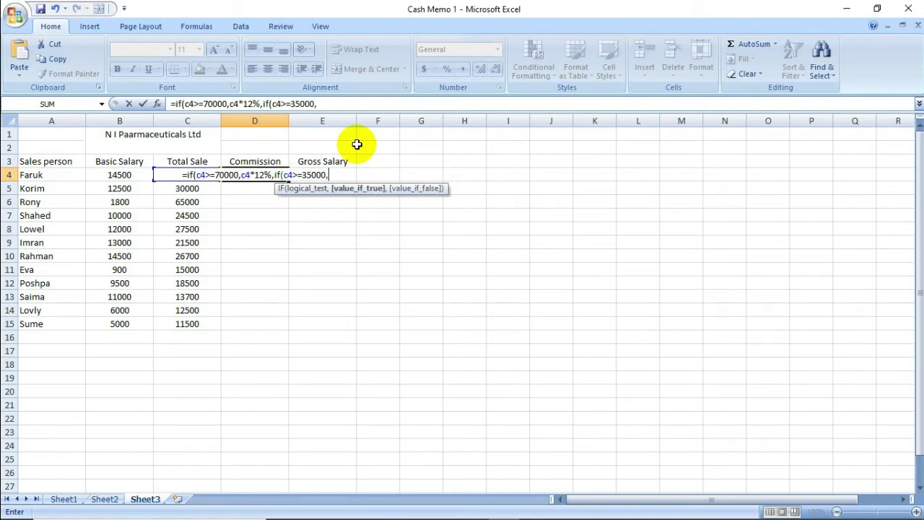
type("c4")
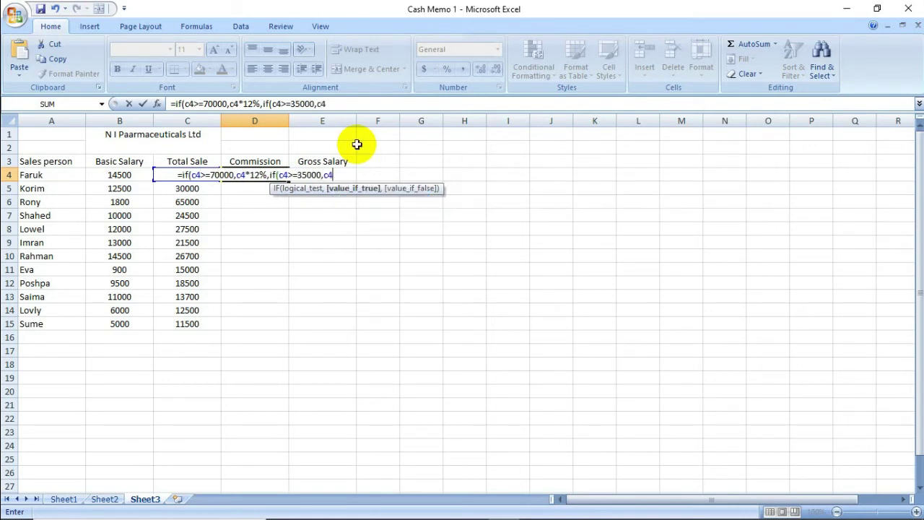
type("*")
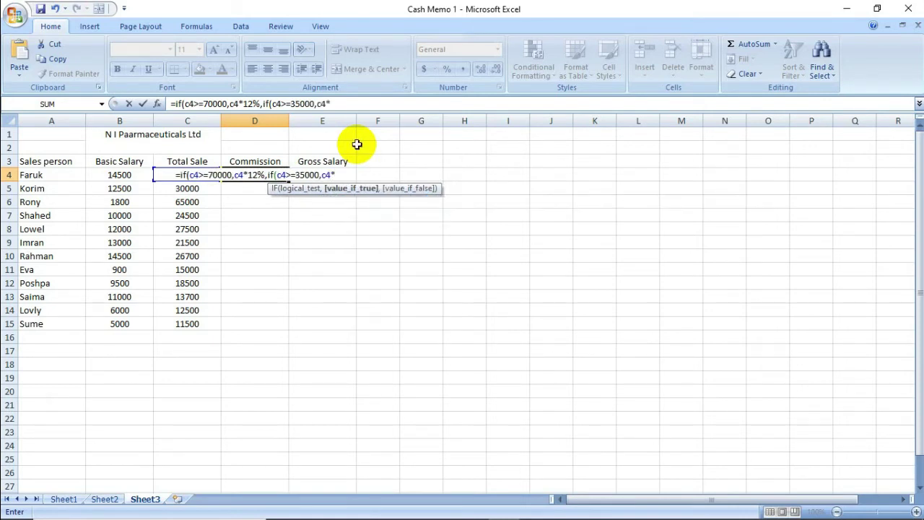
type("8")
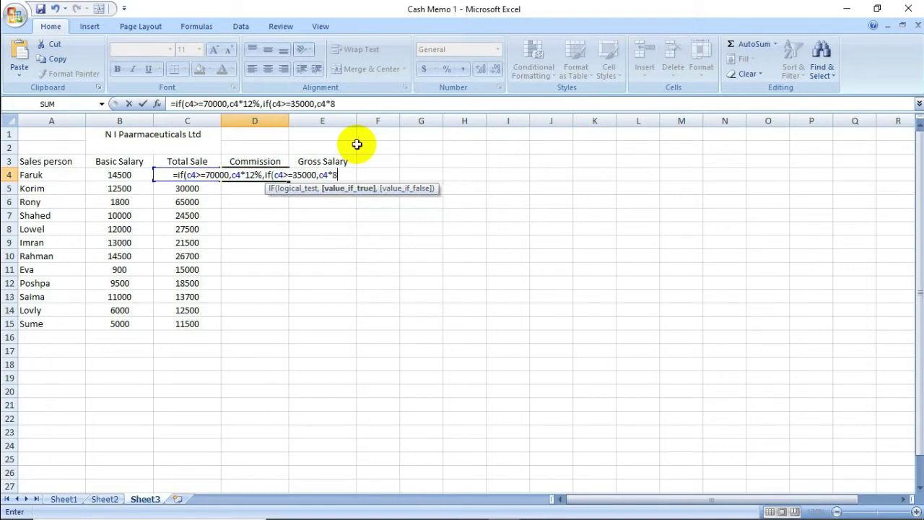
type("%")
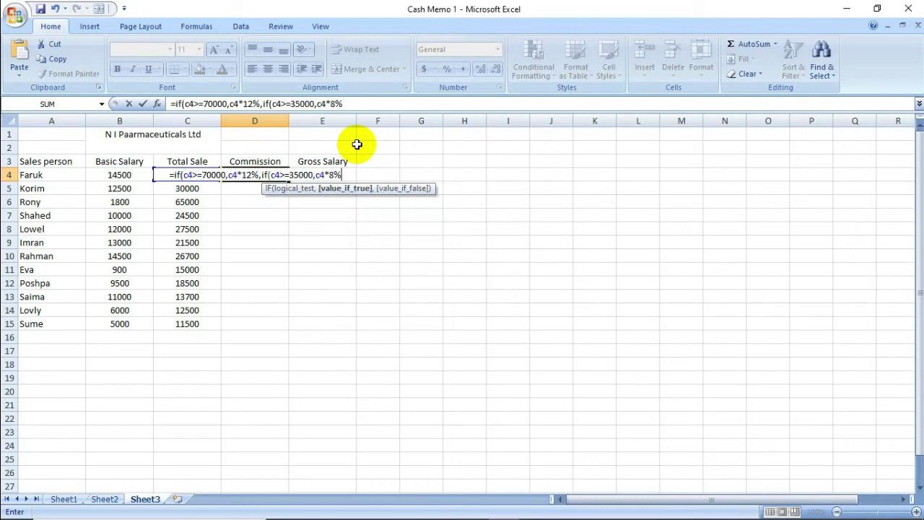
type(",")
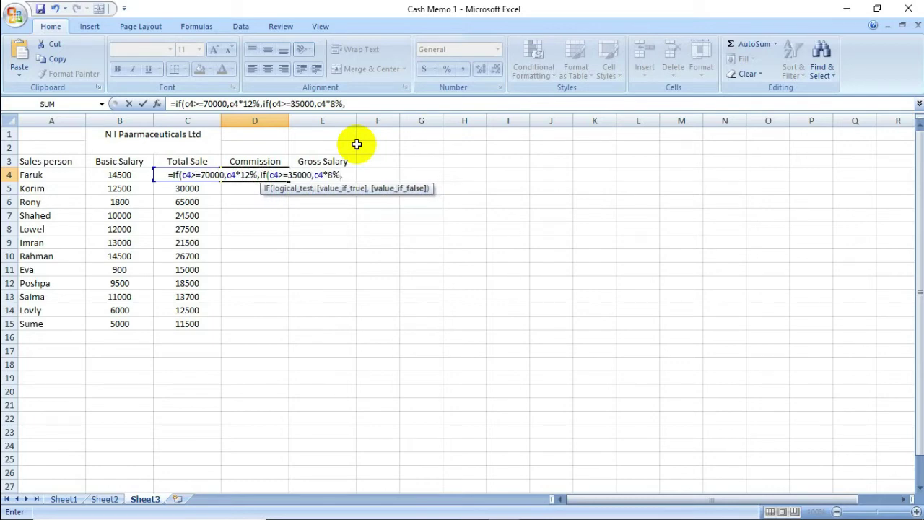
type("if")
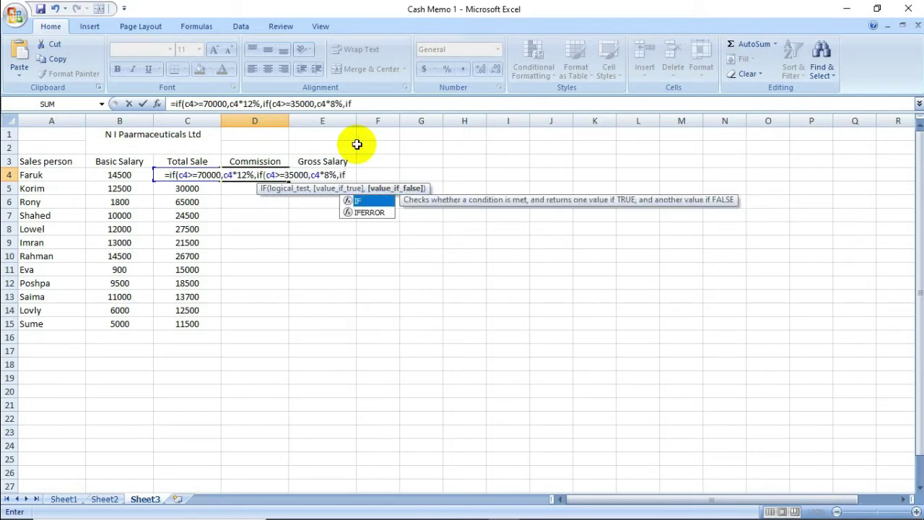
type("(")
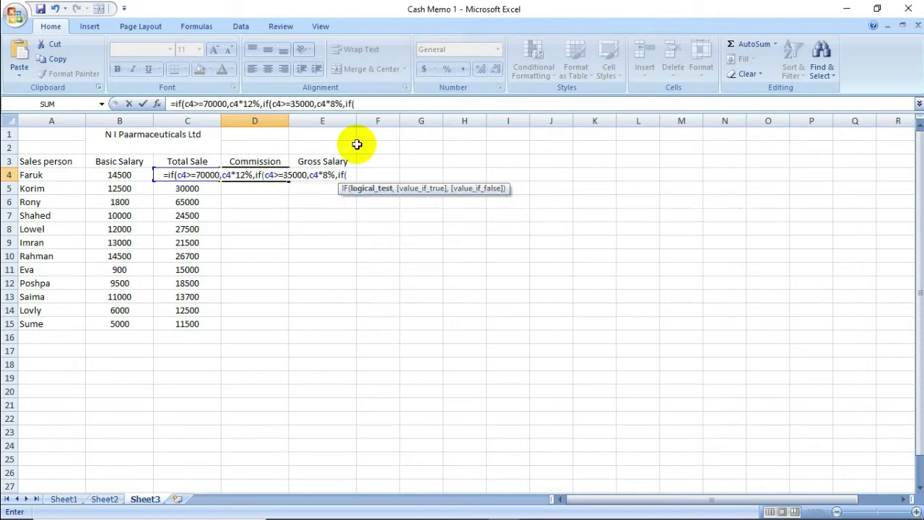
type("c4")
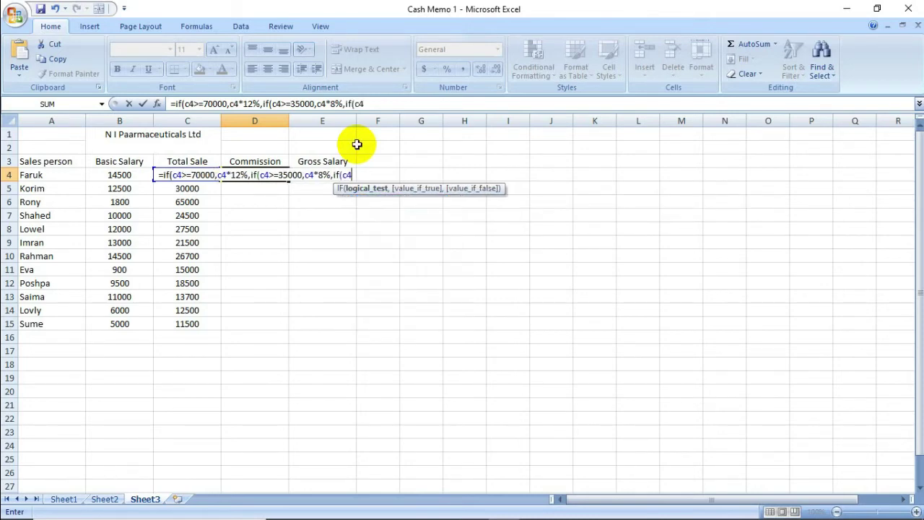
type(">")
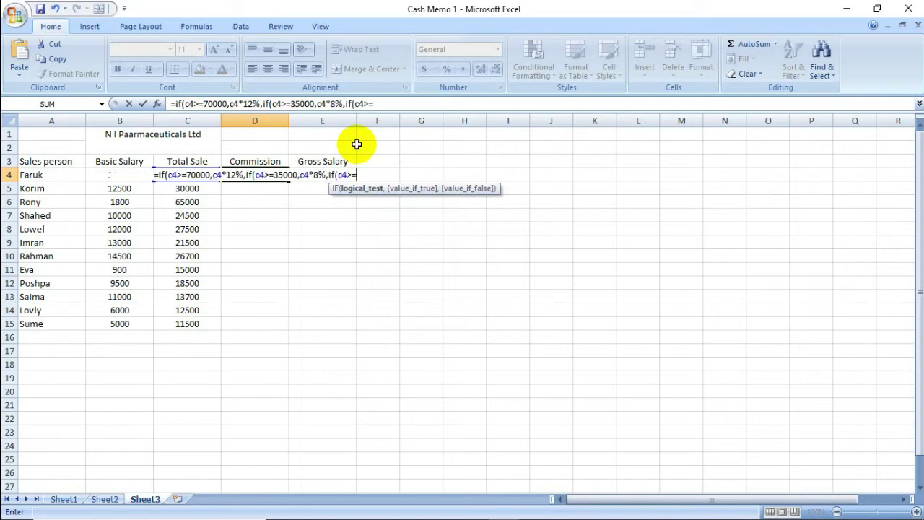
type("=20000")
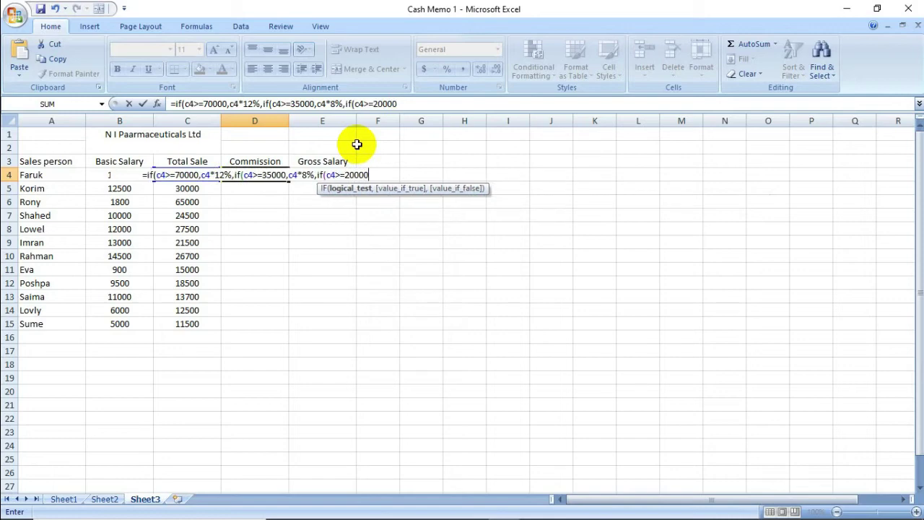
type(",")
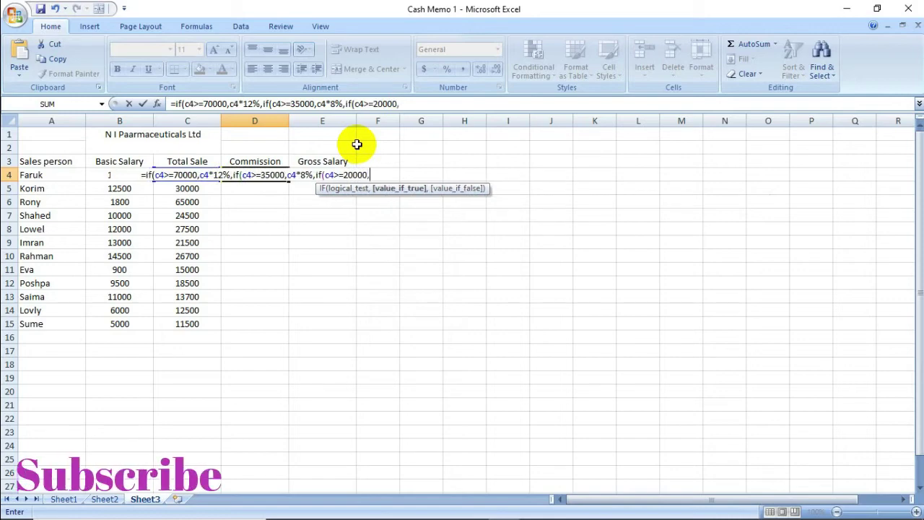
type("c4")
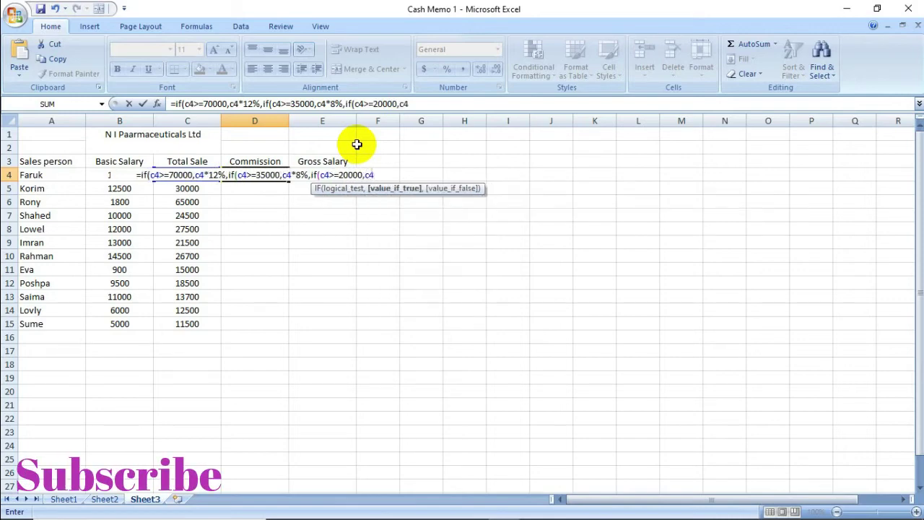
type("*")
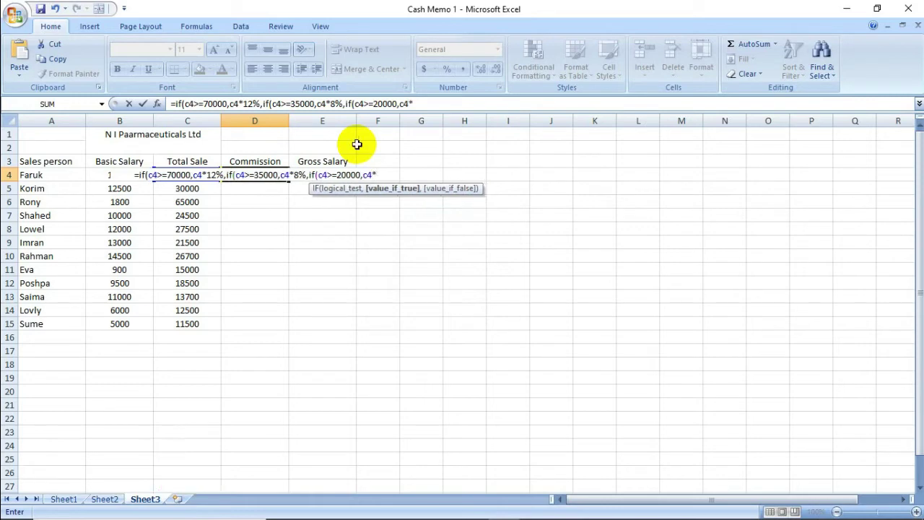
type("5")
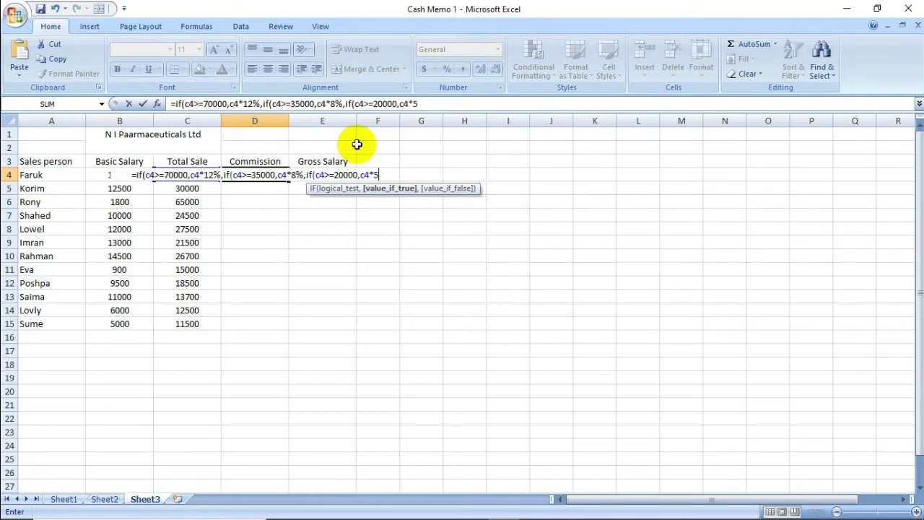
type("%")
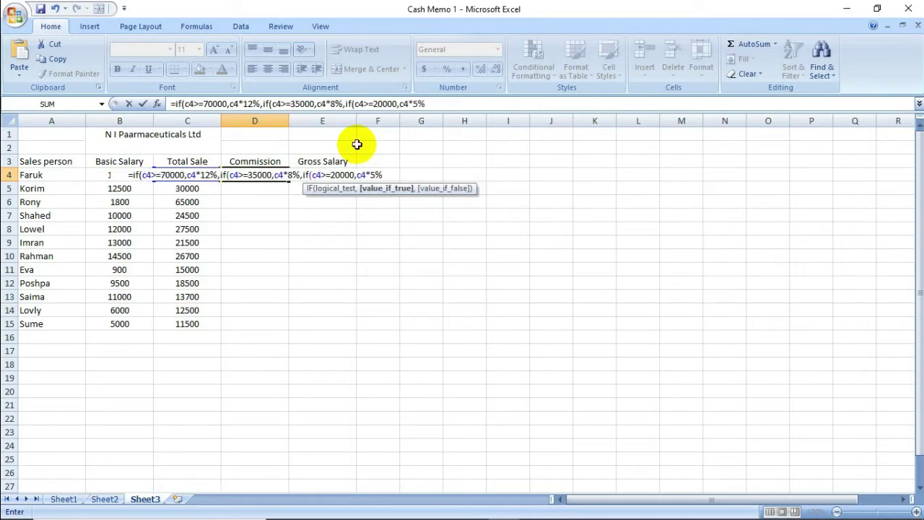
type(",")
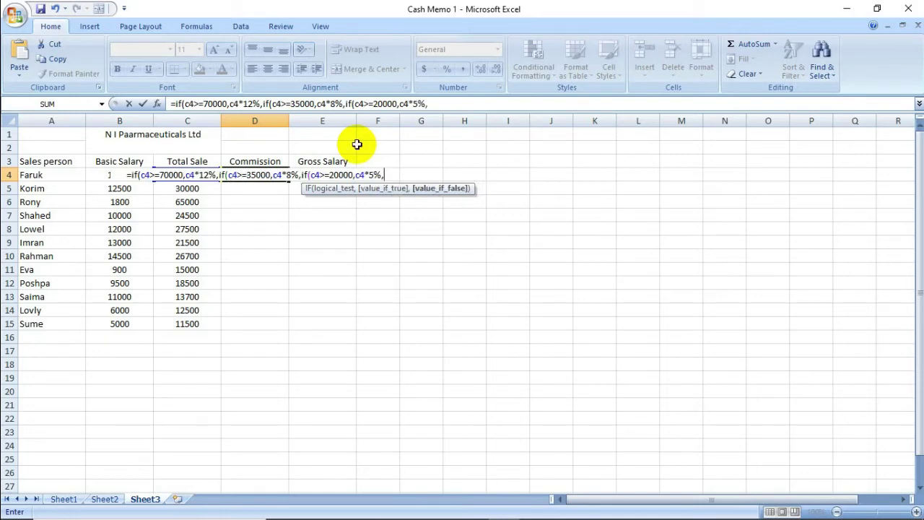
type("if")
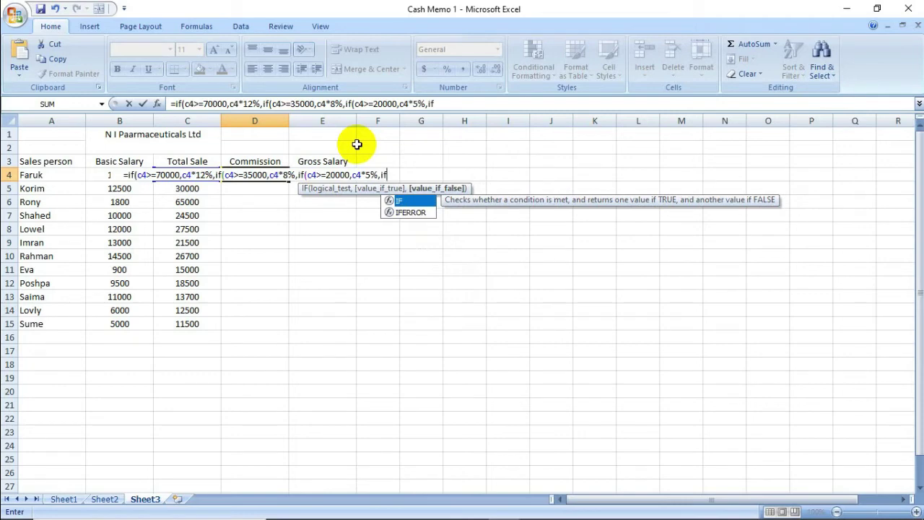
type("(")
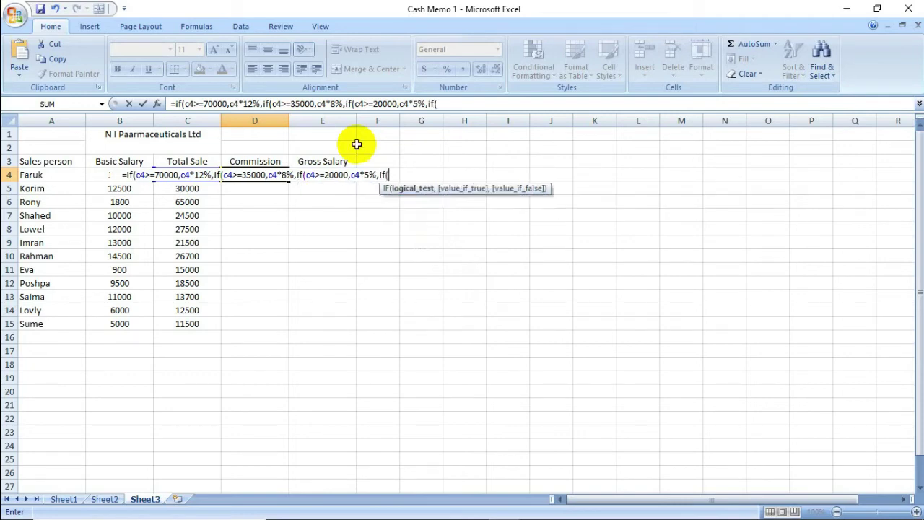
type("c4")
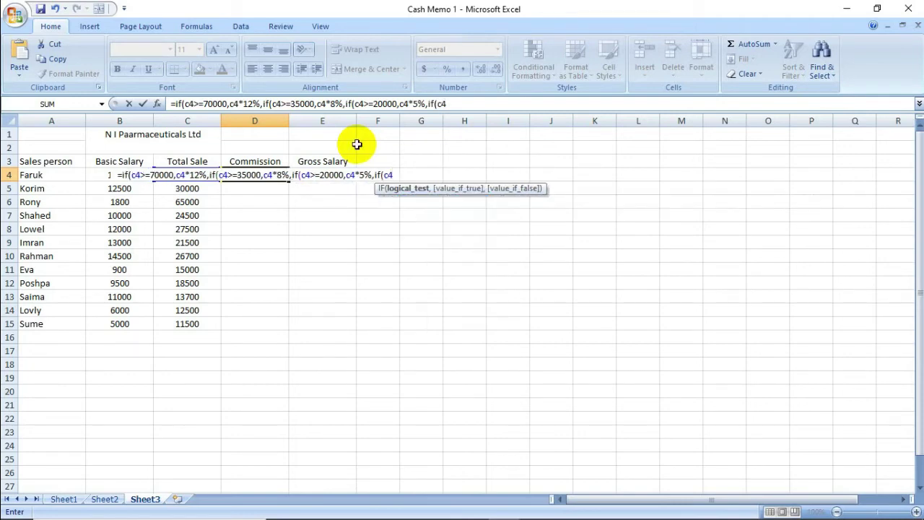
type(">")
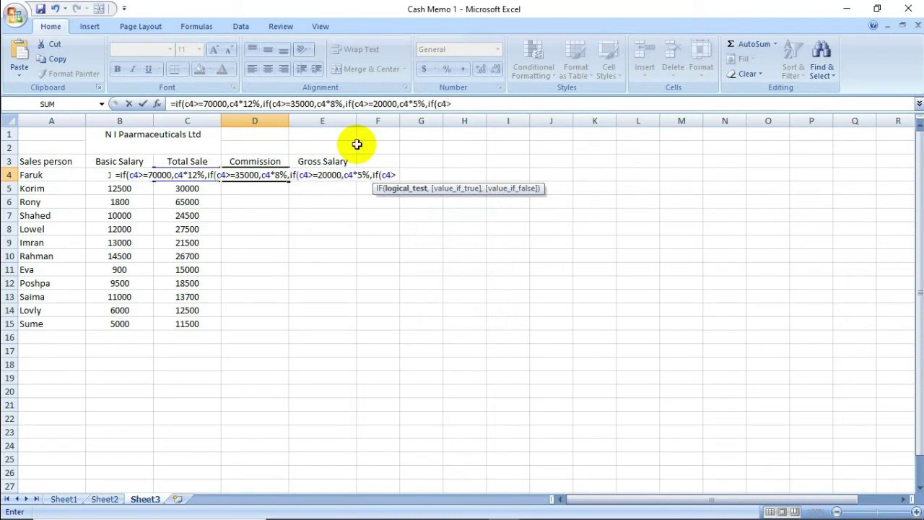
type("=")
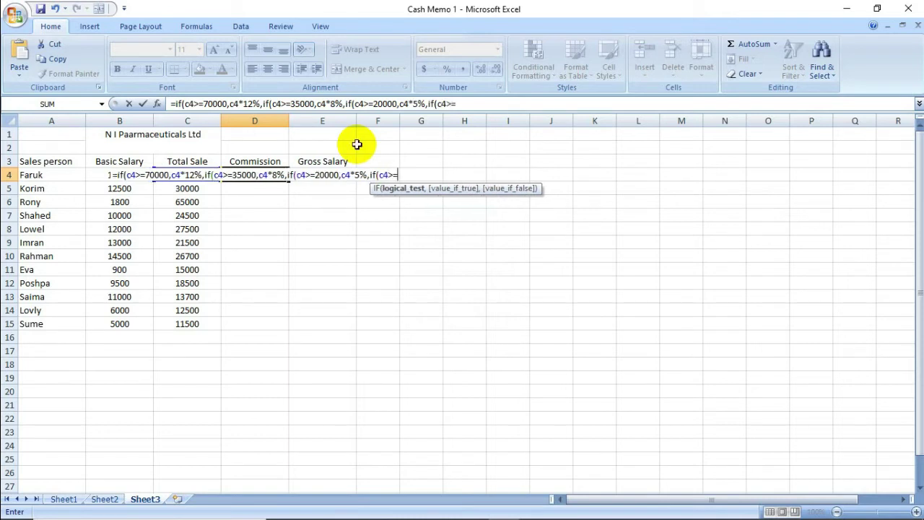
type("100")
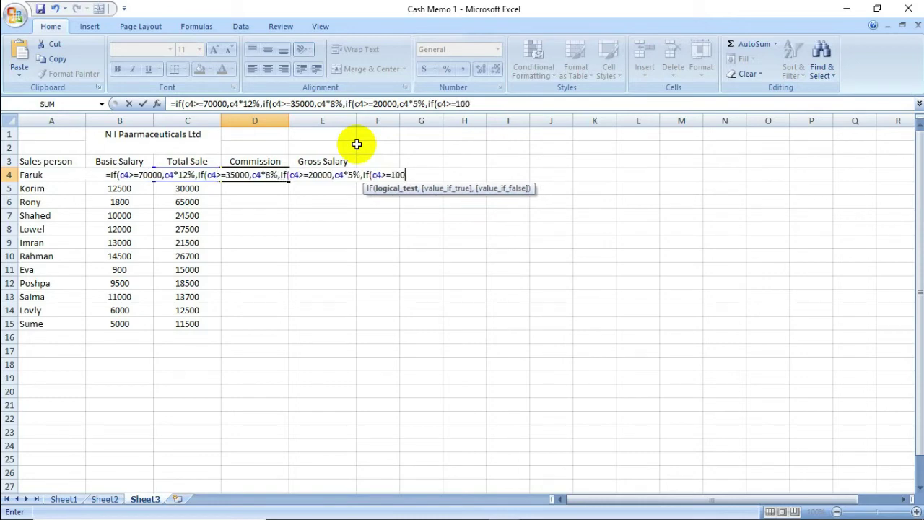
type("00")
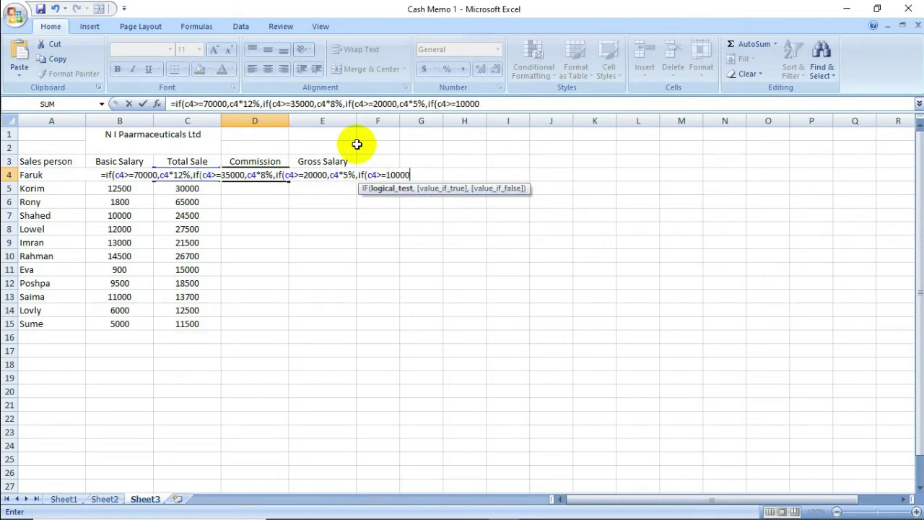
type(",")
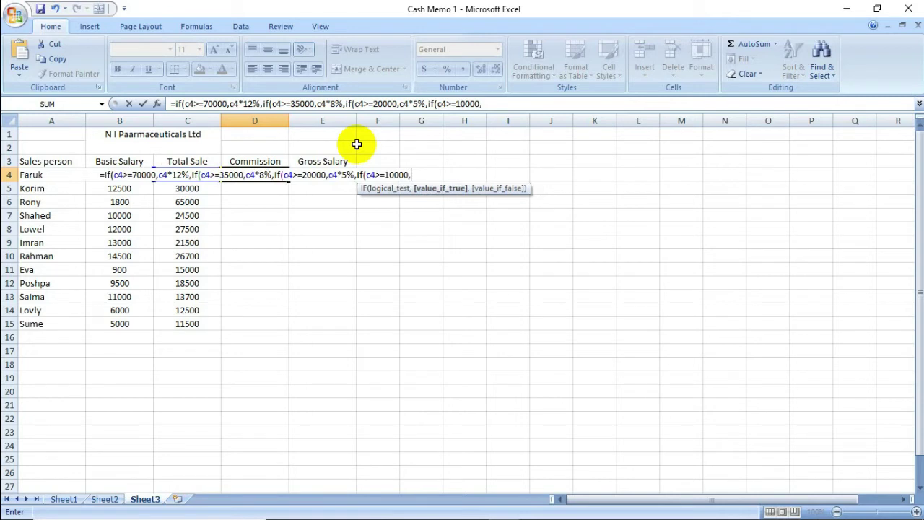
type("c4")
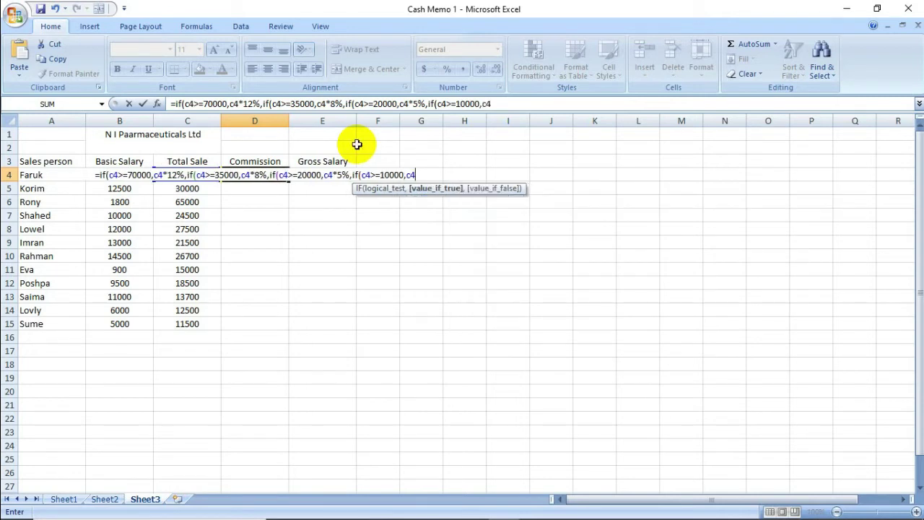
type("*")
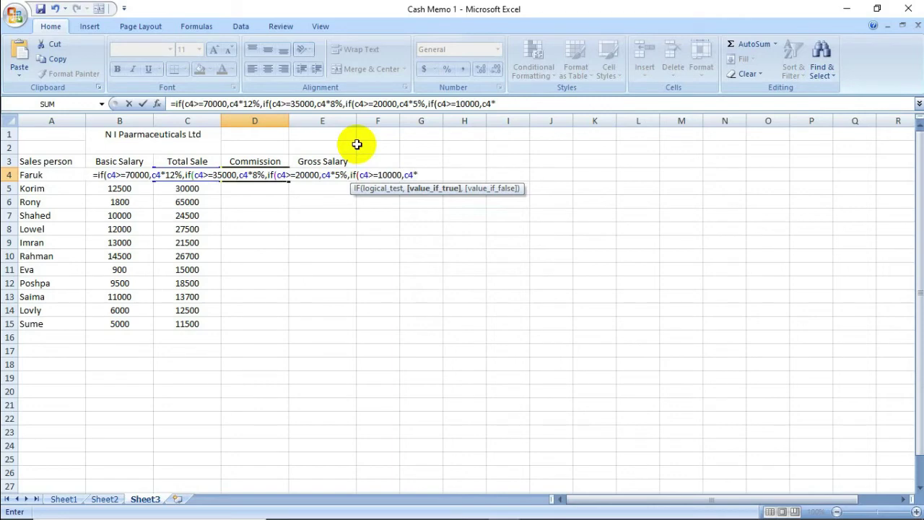
type("3.5")
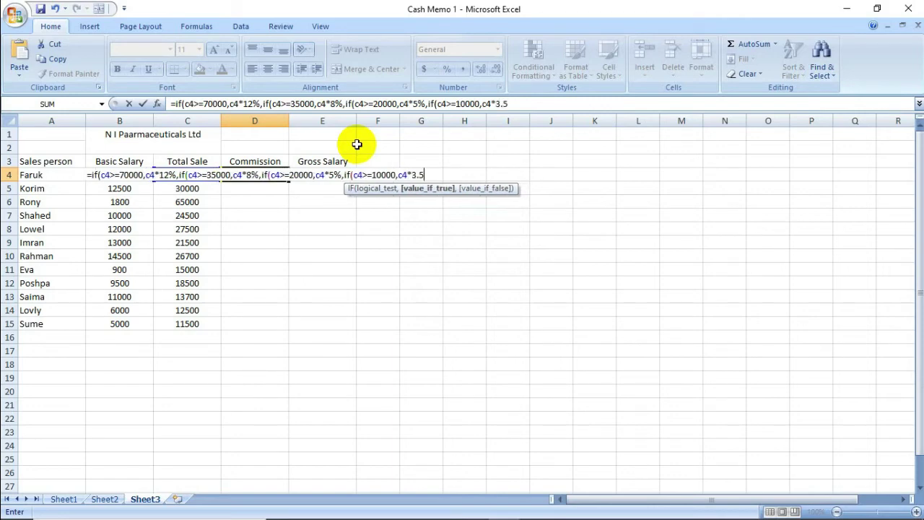
type("%")
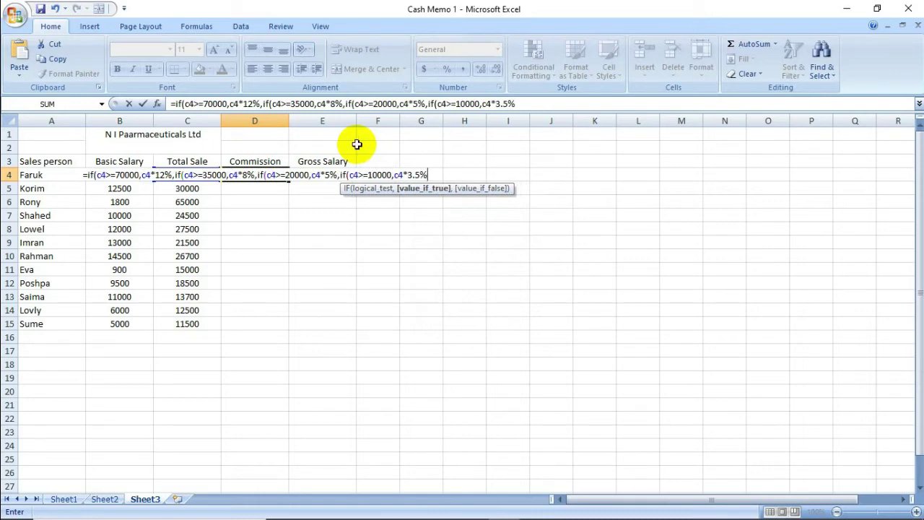
type(",")
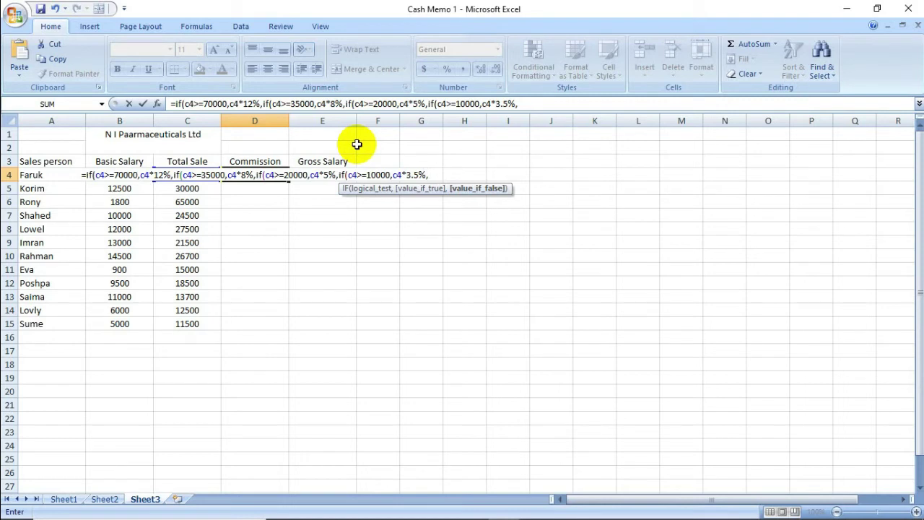
type("0")
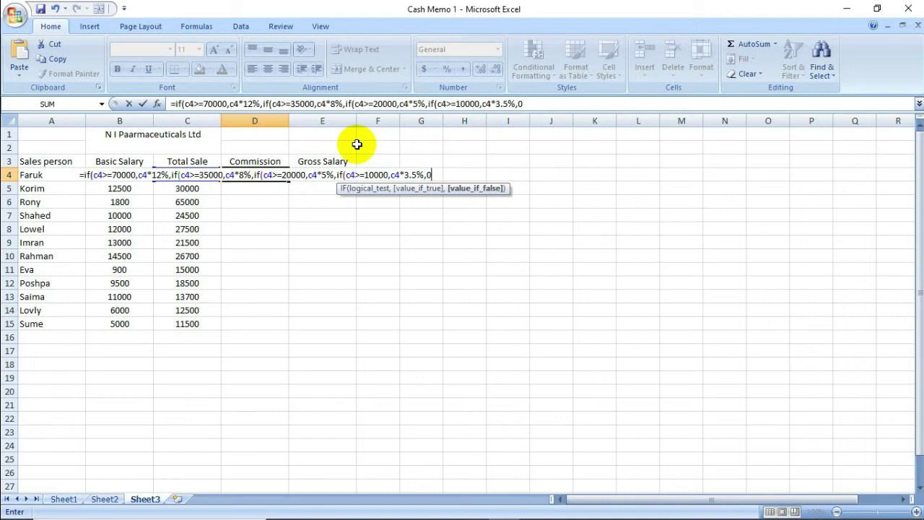
Close the four nested IF brackets and enter the formula, giving 3200 in D4
type("))")
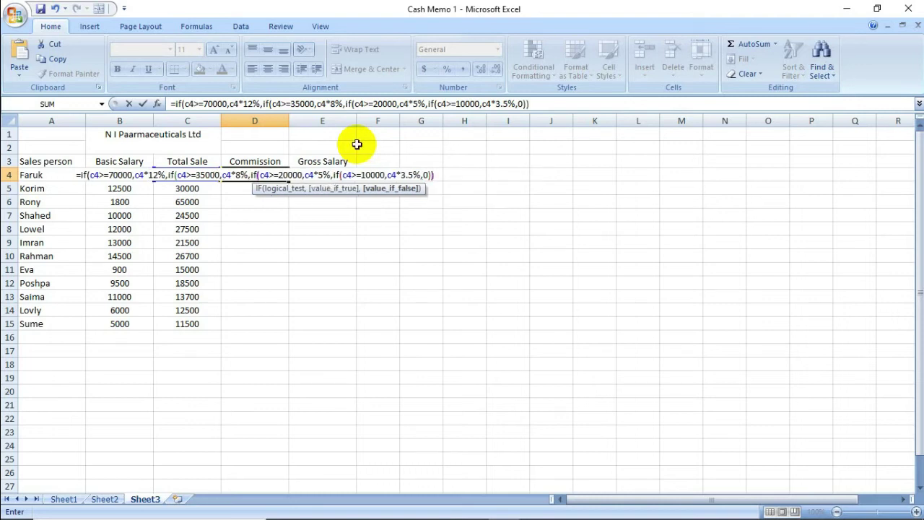
type("))")
key("Return")
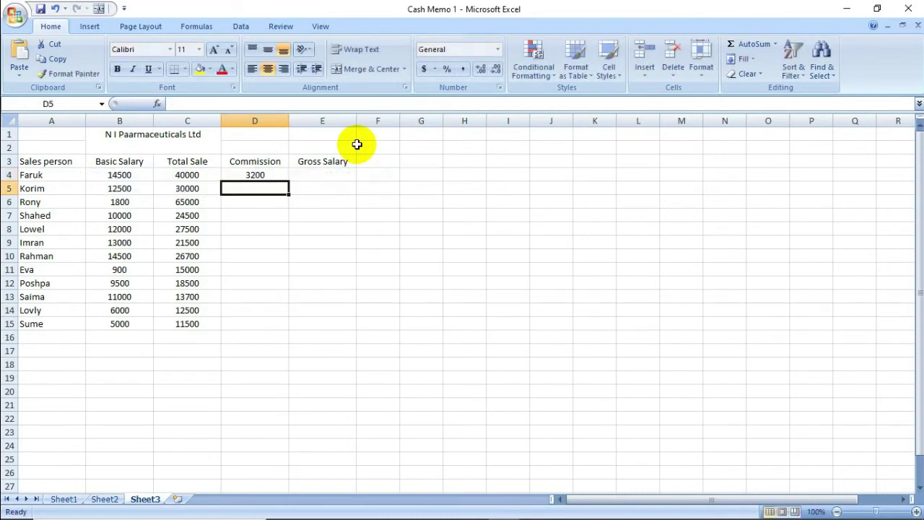
Fill the D4 commission formula down through D15
left_click(258, 176)
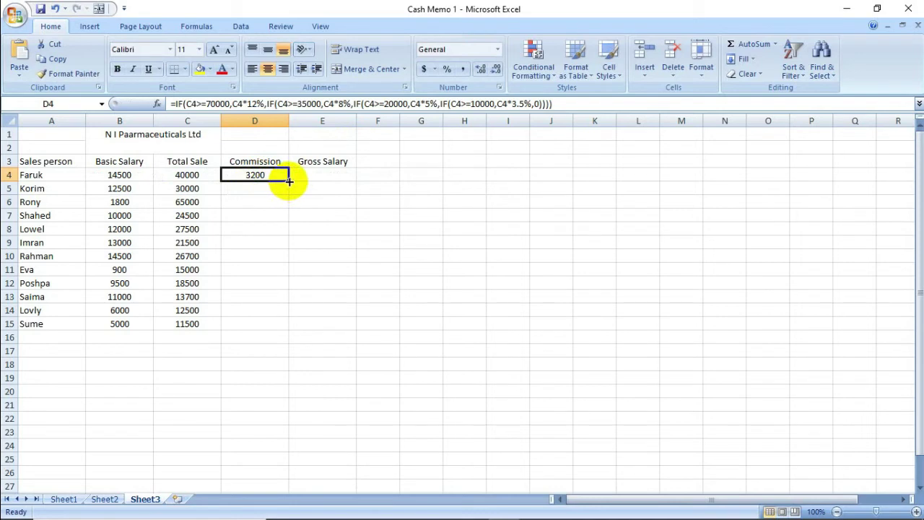
left_click_drag(289, 181, 284, 326)
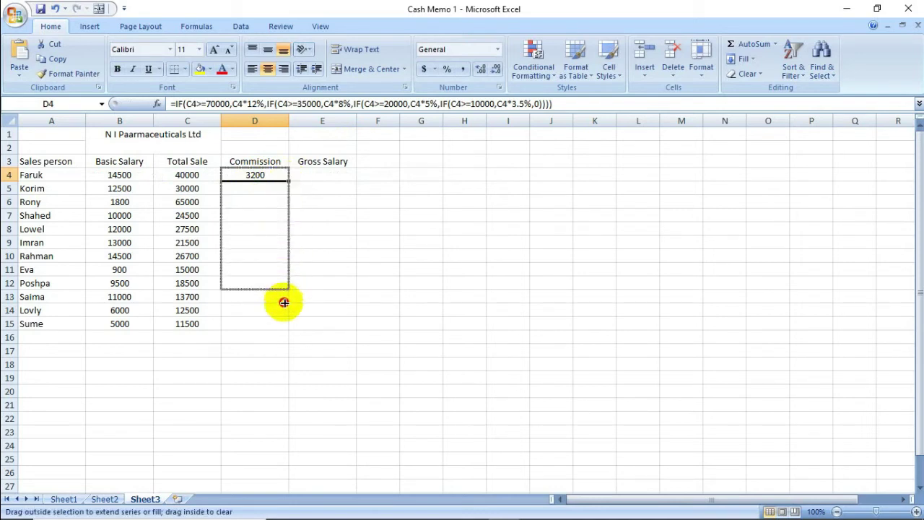
left_click(304, 176)
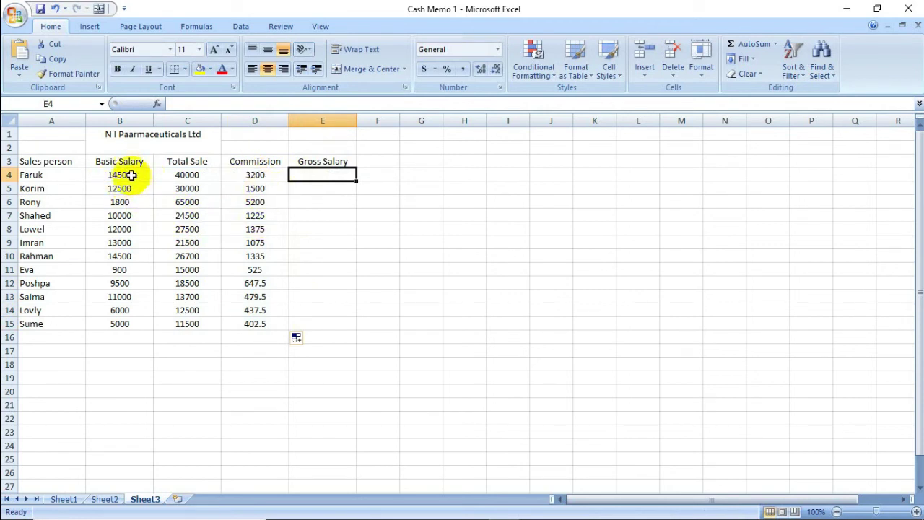
Check Faruk's basic salary 14500, total sale 40000 and the D4 formula, ending on E4
left_click(132, 175)
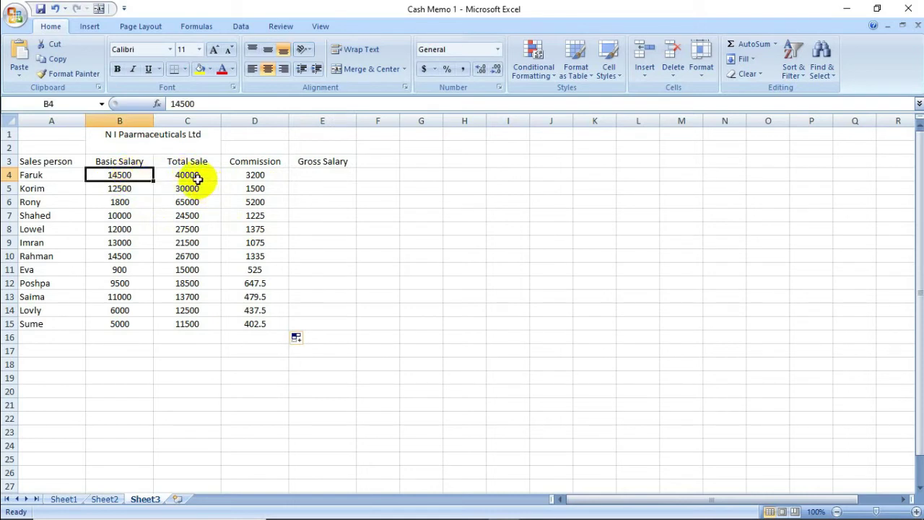
left_click(195, 176)
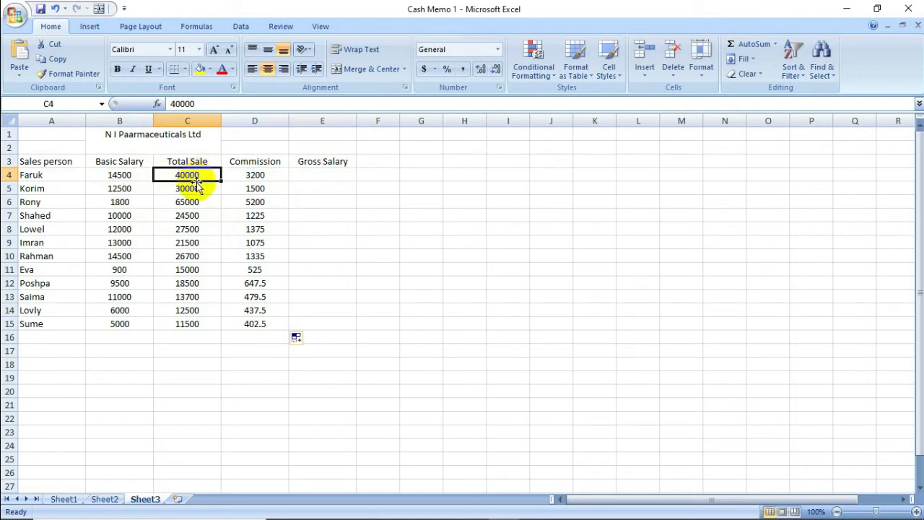
left_click(259, 175)
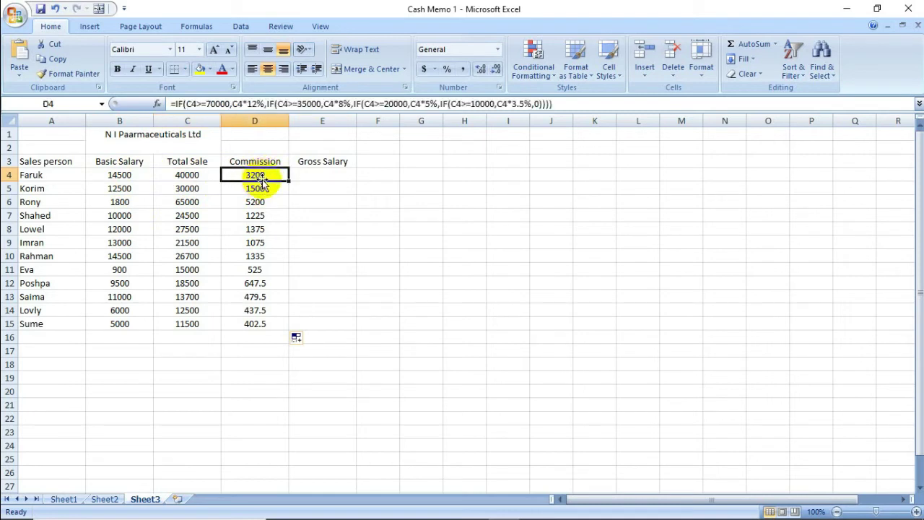
left_click(120, 175)
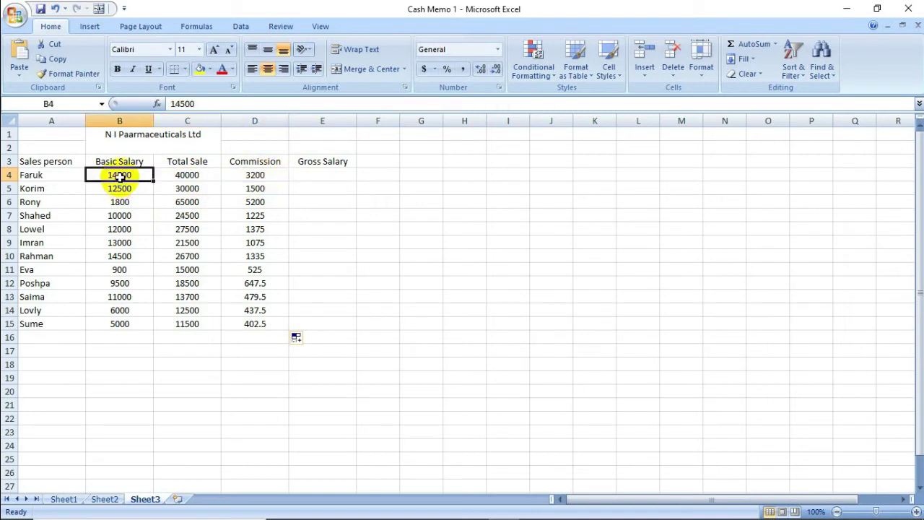
left_click(303, 177)
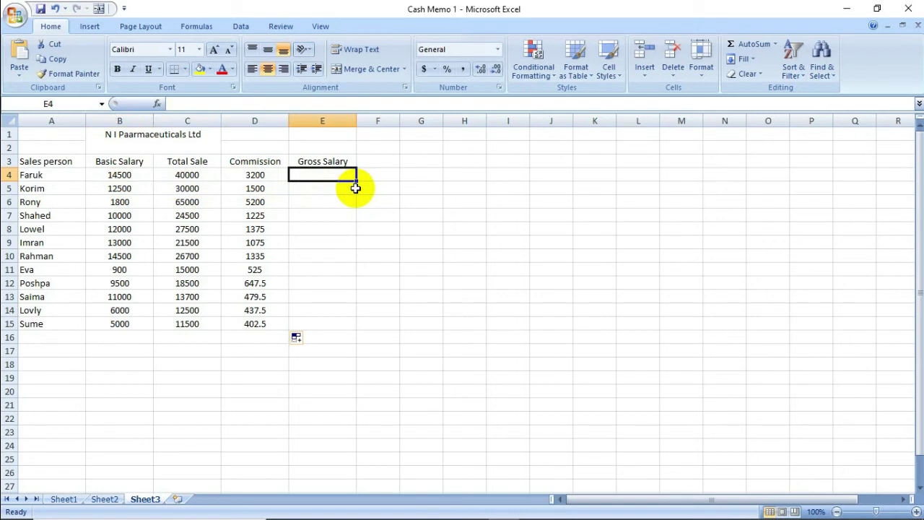
Enter =B4+D4 in E4 and fill it down through E15 for all twelve salespeople
type("=")
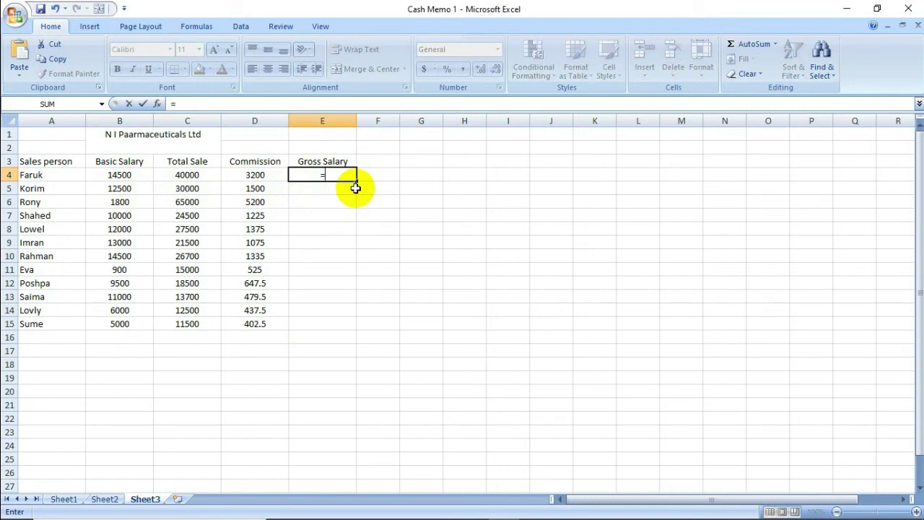
type("b4")
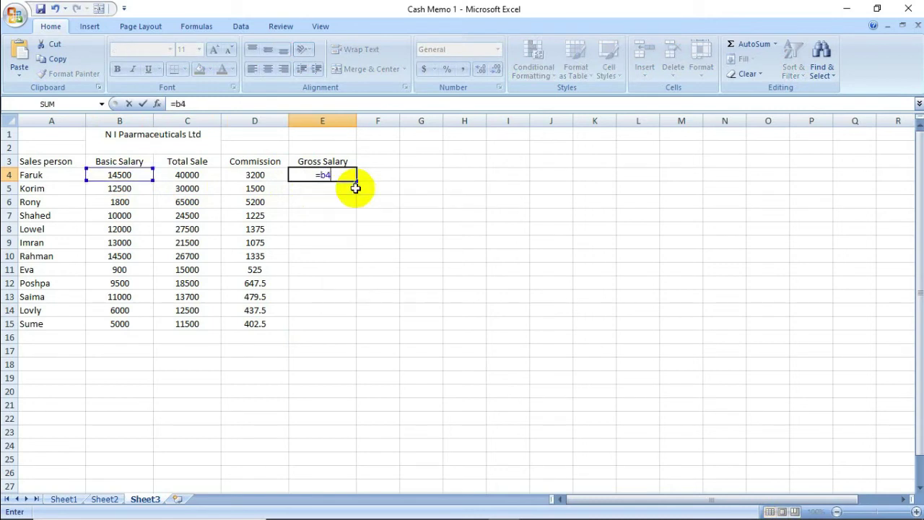
type("+")
type("d")
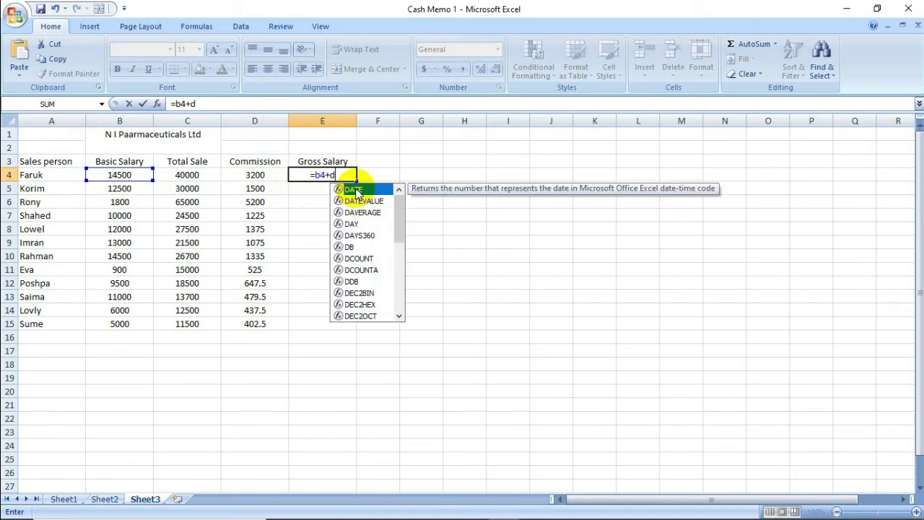
type("4")
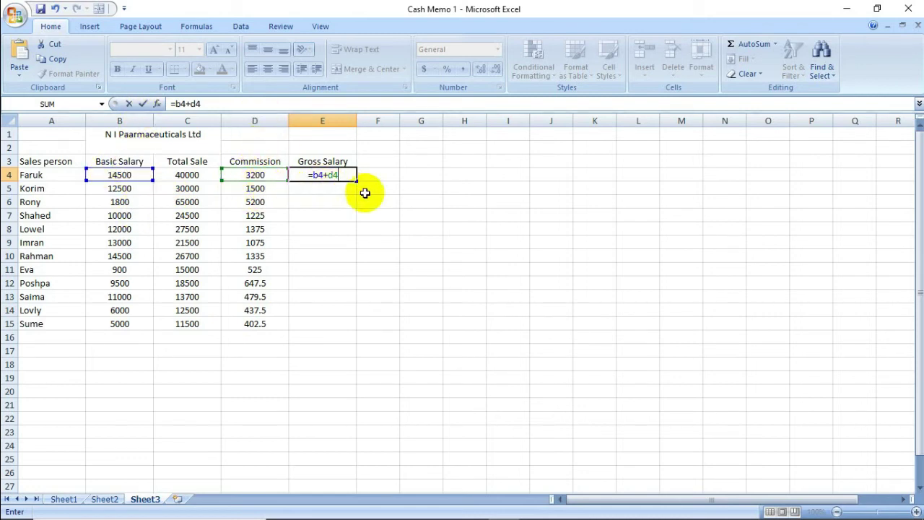
key("Return")
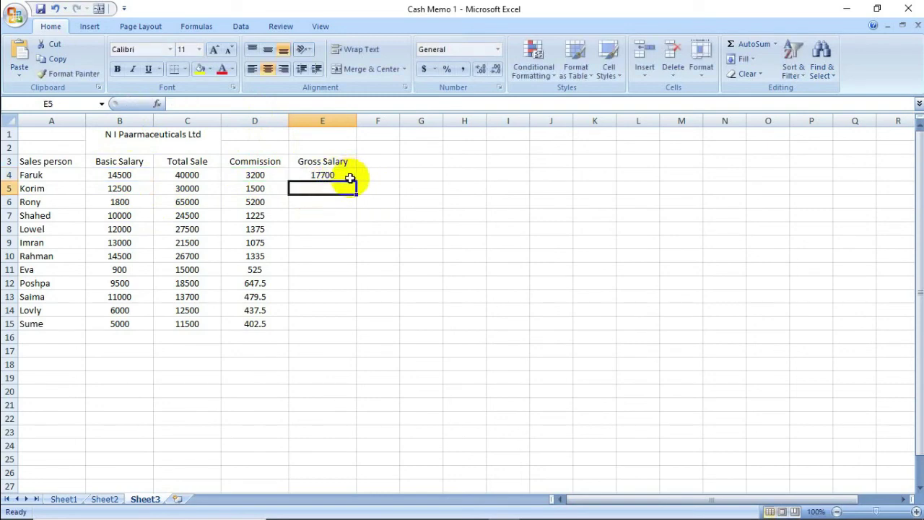
left_click(340, 177)
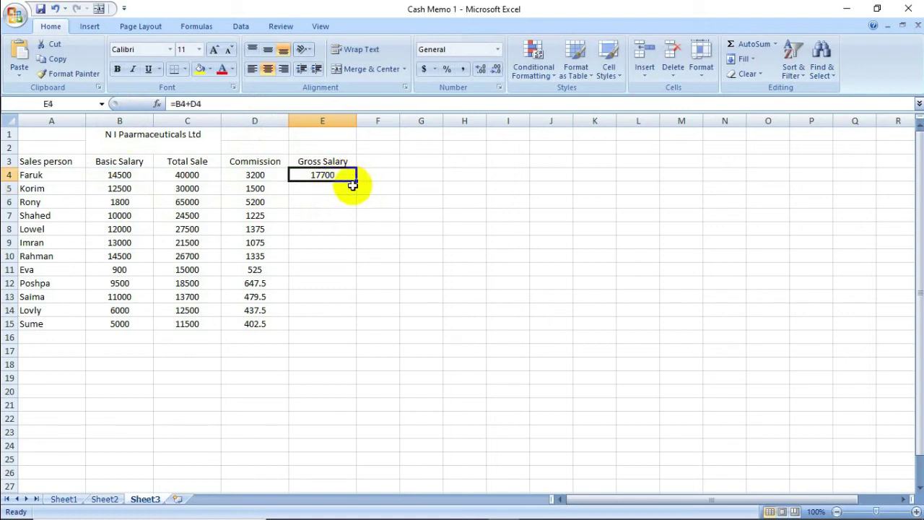
left_click_drag(356, 183, 361, 332)
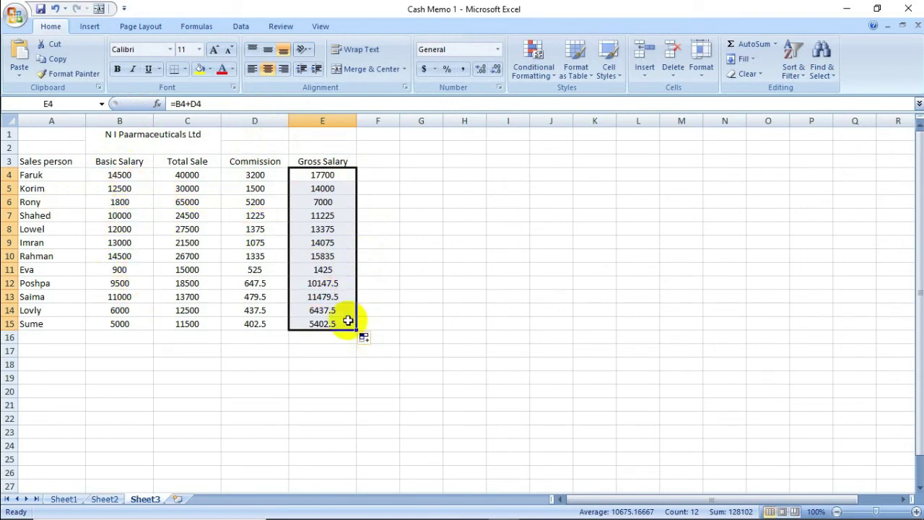
left_click(324, 337)
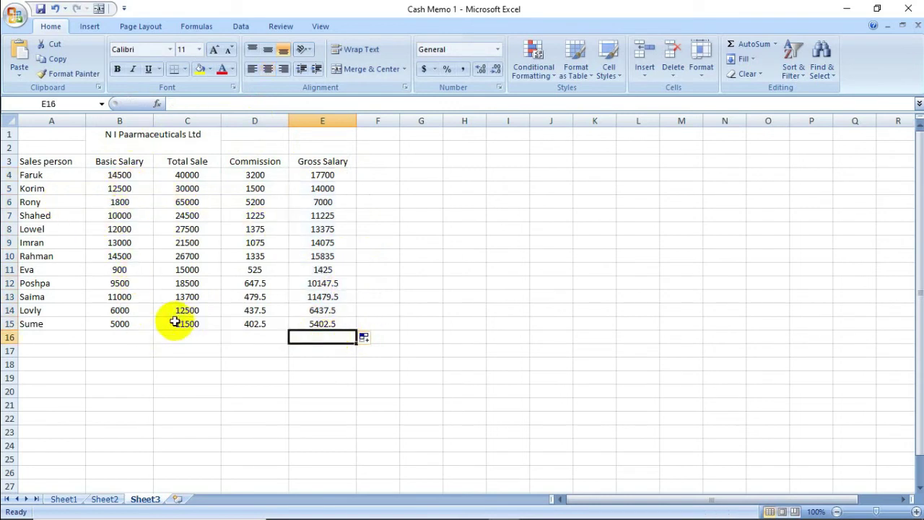
left_click(318, 324)
left_click(254, 349)
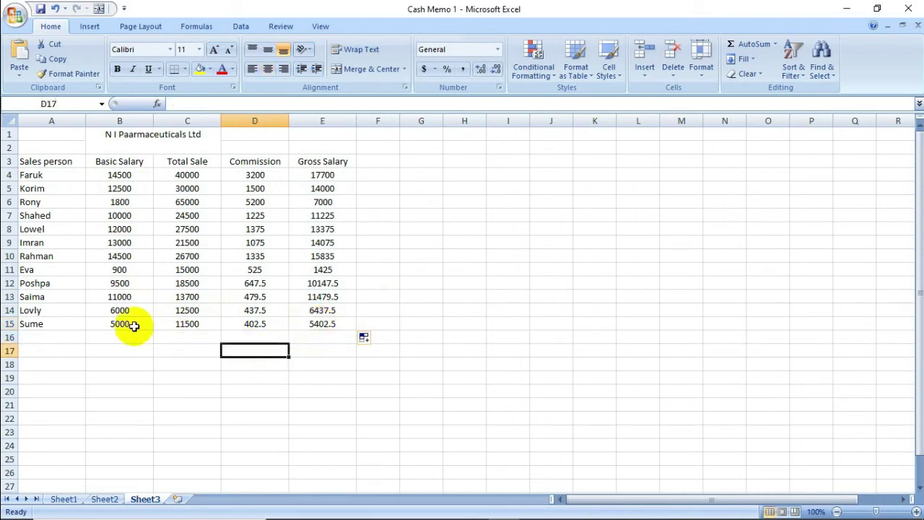
left_click(129, 326)
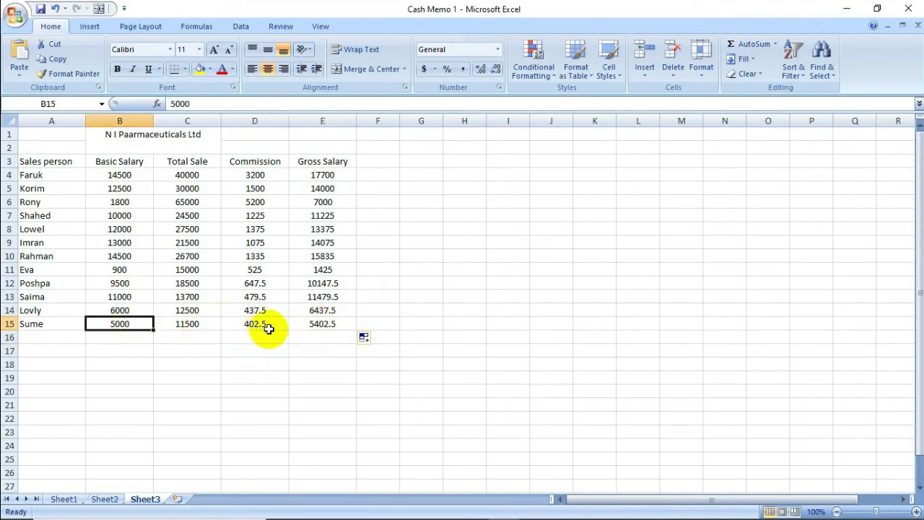
left_click(262, 325)
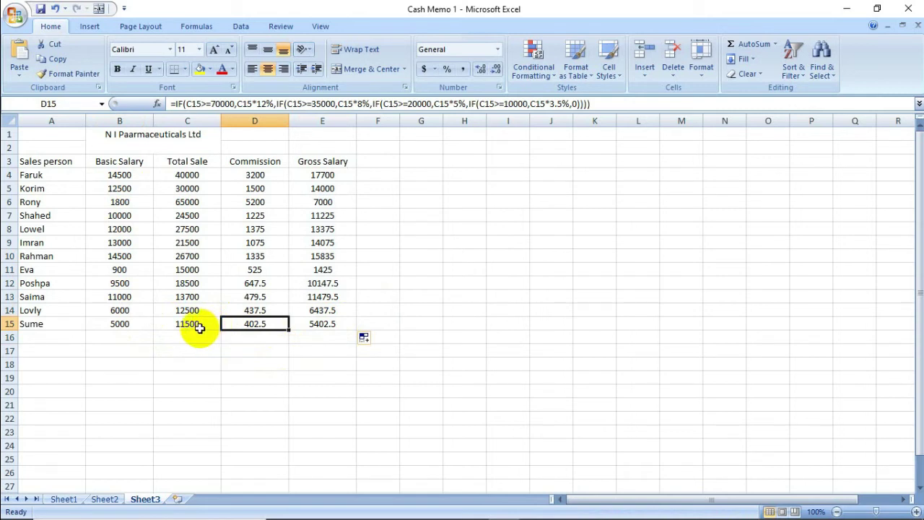
left_click(190, 325)
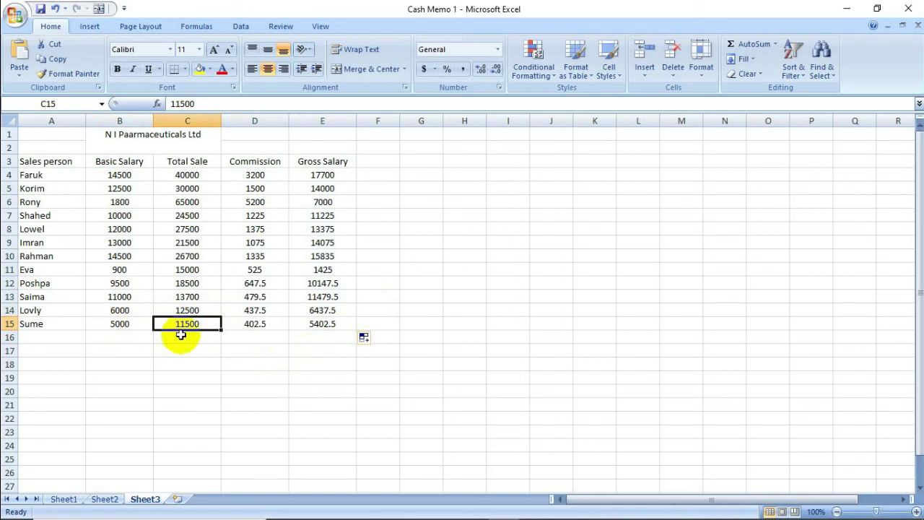
left_click(264, 326)
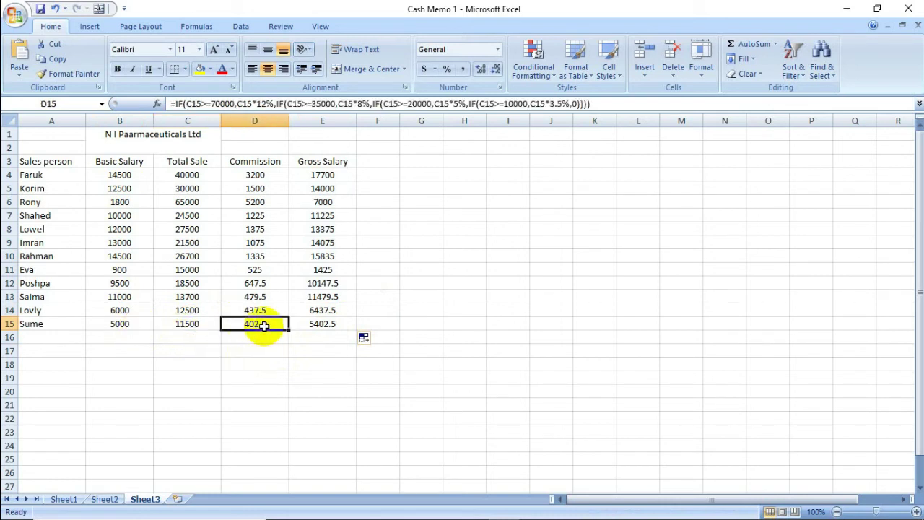
left_click(319, 328)
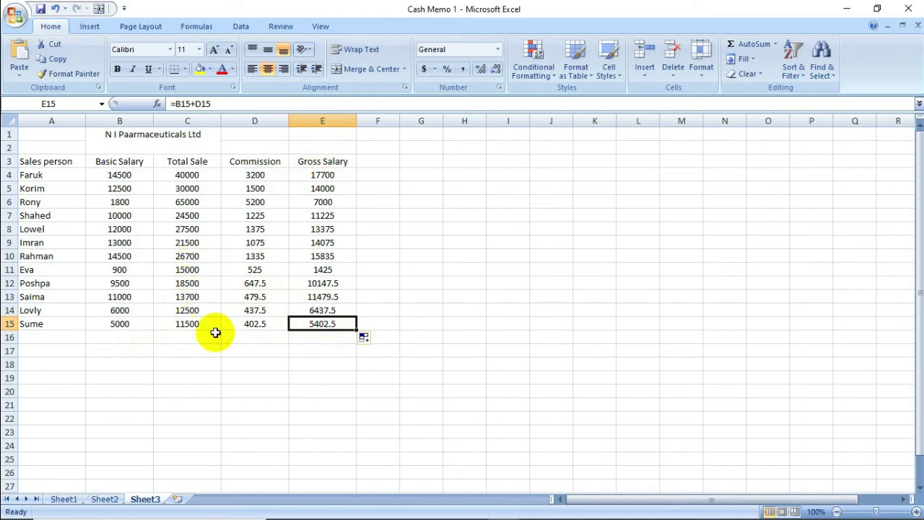
left_click(186, 310)
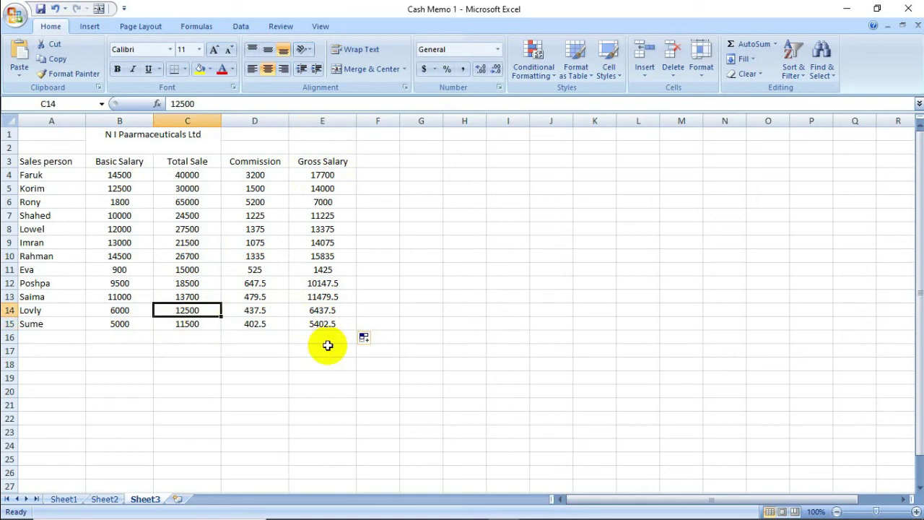
Enter 10000 as Lovly's total sale in C14, review row 14, then clear C14
type("10000")
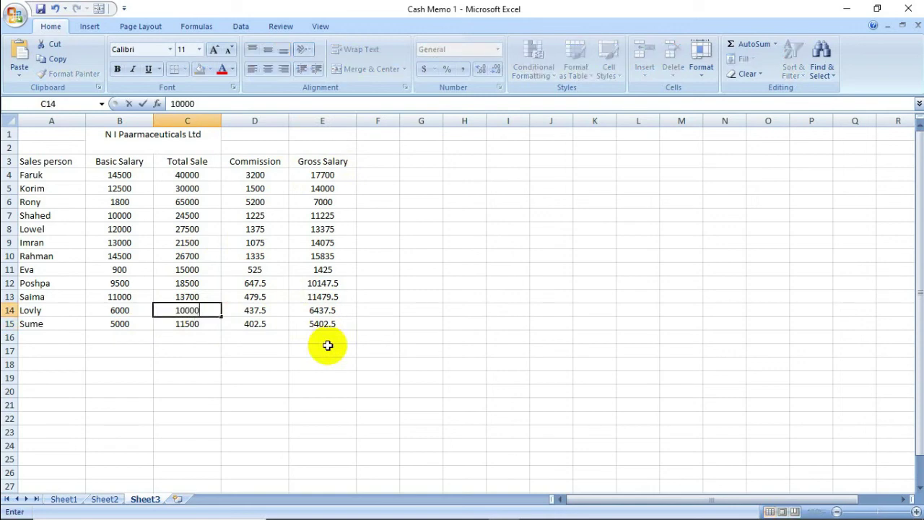
key("Return")
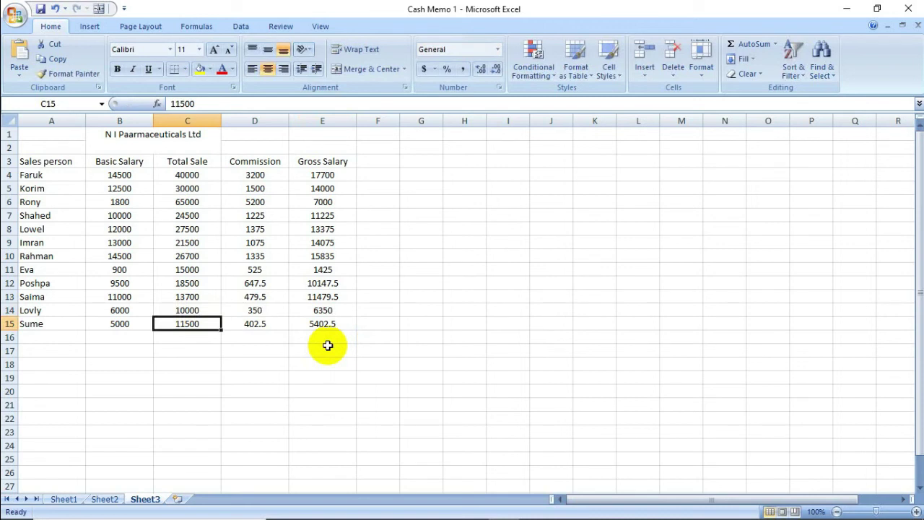
key("Up")
key("Left")
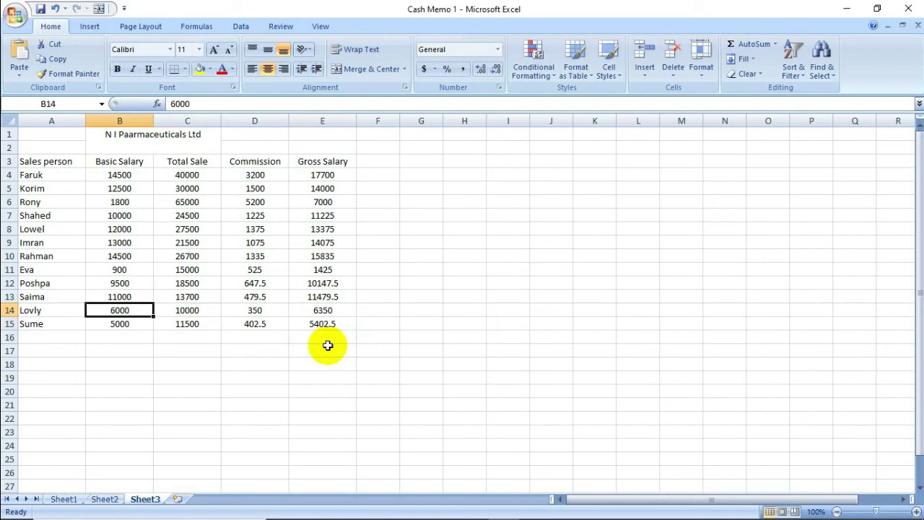
key("Right")
key("Right")
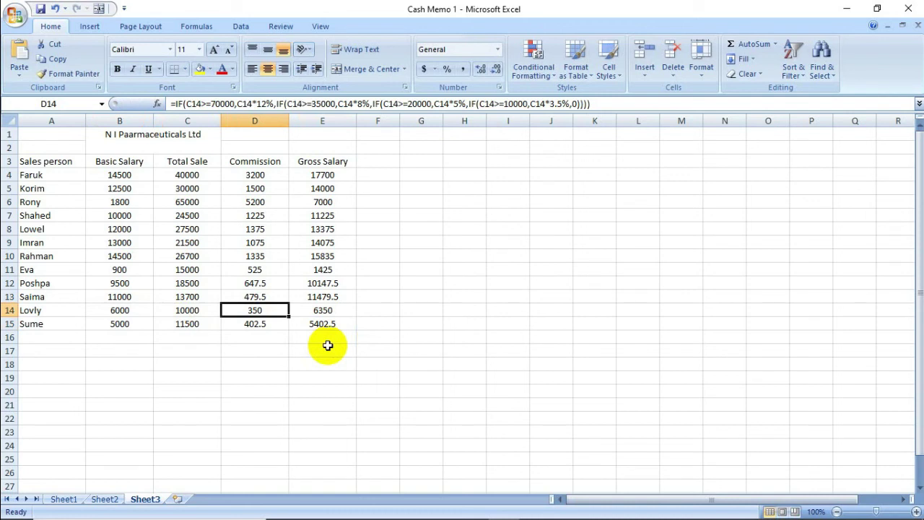
key("Right")
key("Left")
key("Left")
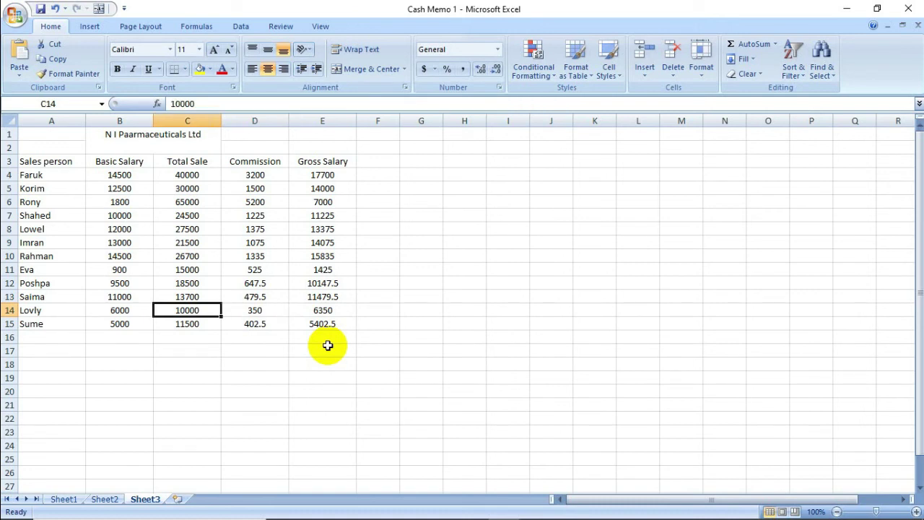
key("BackSpace")
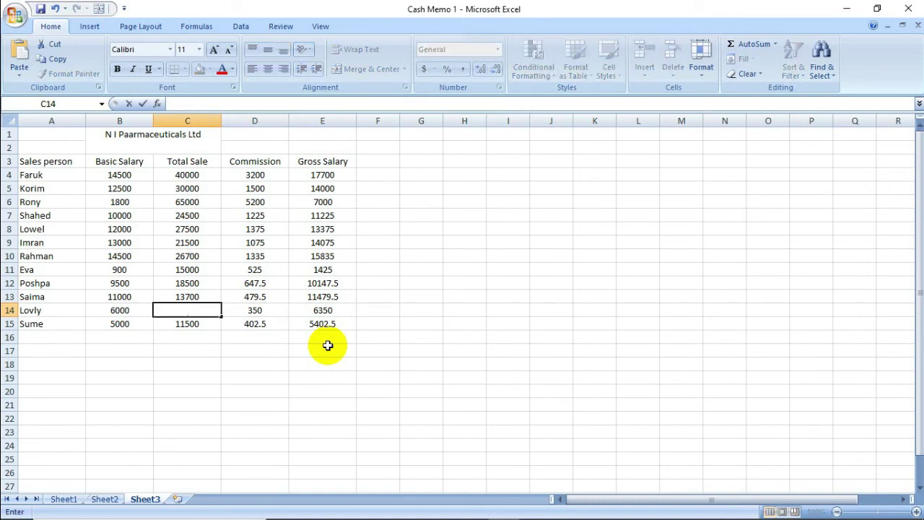
Enter 9999 in C14 and check D14 commission drops to 0 and E14 gross to 6000
type("9999")
key("Return")
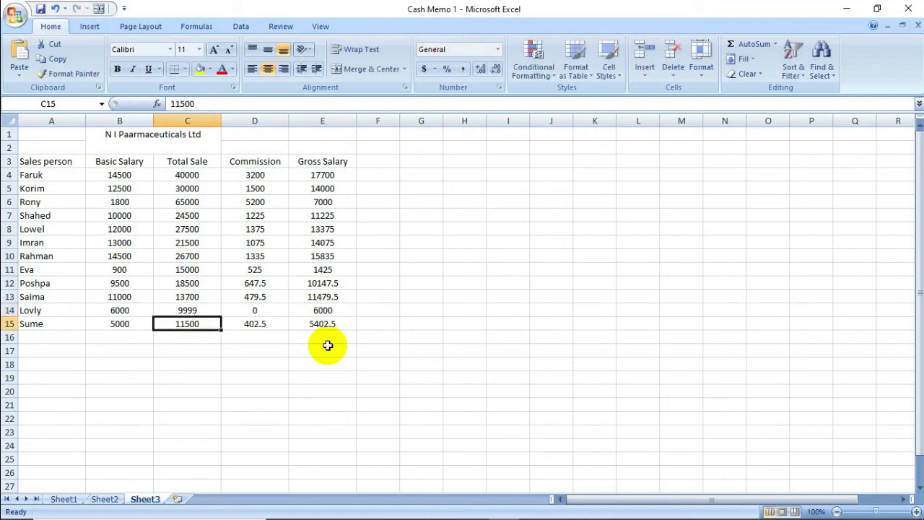
key("Up")
key("Right")
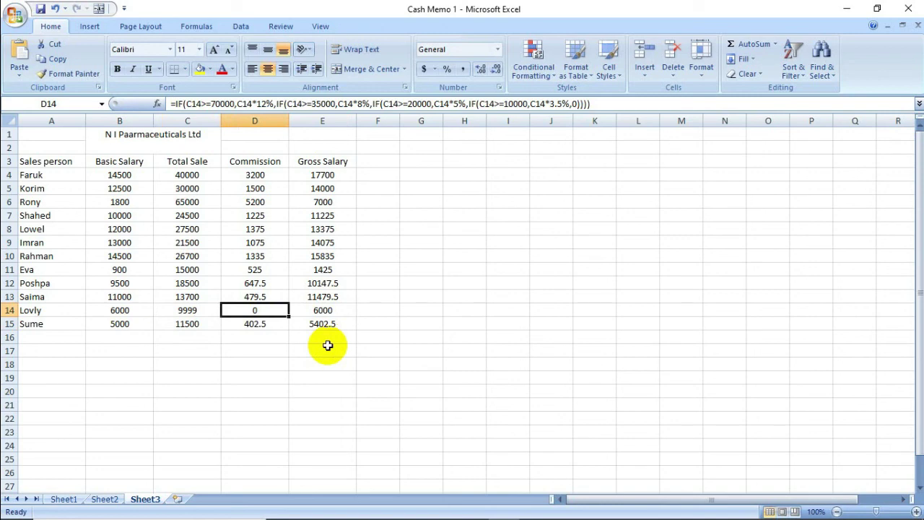
key("Right")
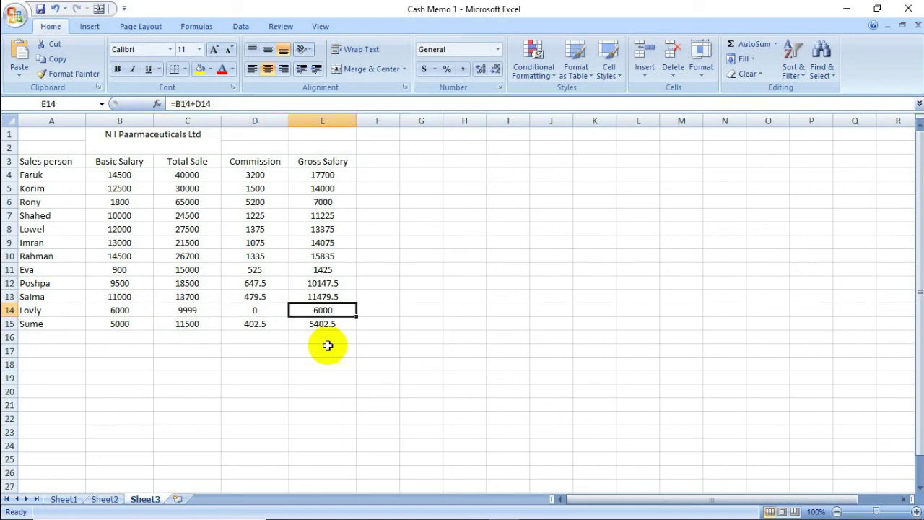
key("Left")
key("Left")
key("Left")
key("Right")
key("Right")
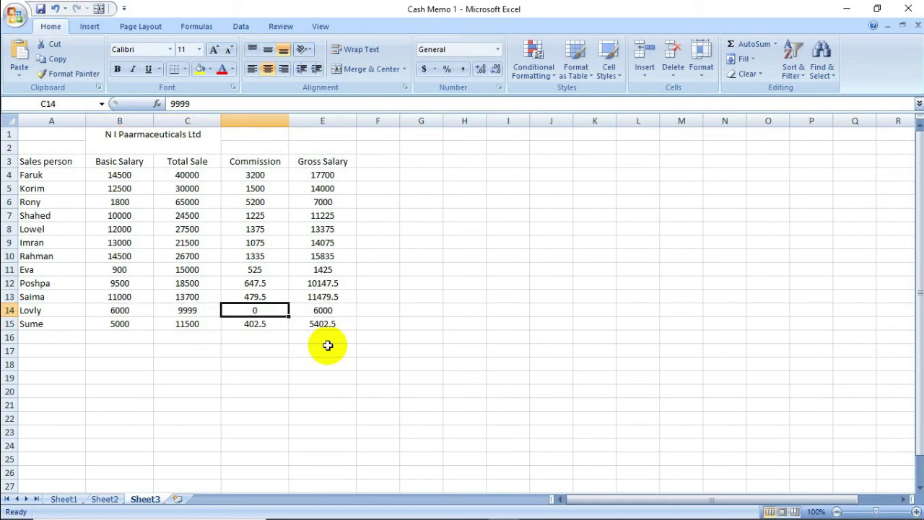
key("Right")
key("Left")
key("Left")
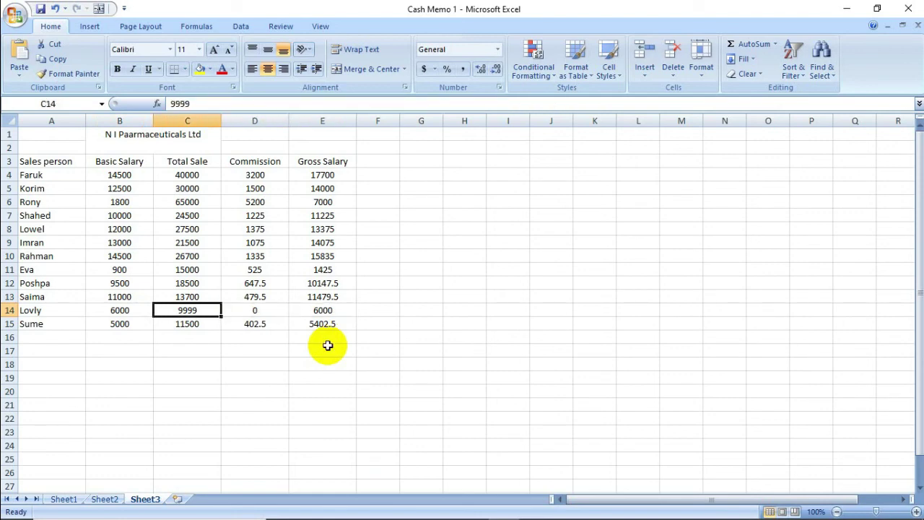
key("BackSpace")
Retype 10000 in C14 and return to that cell to confirm commission 350
type("10")
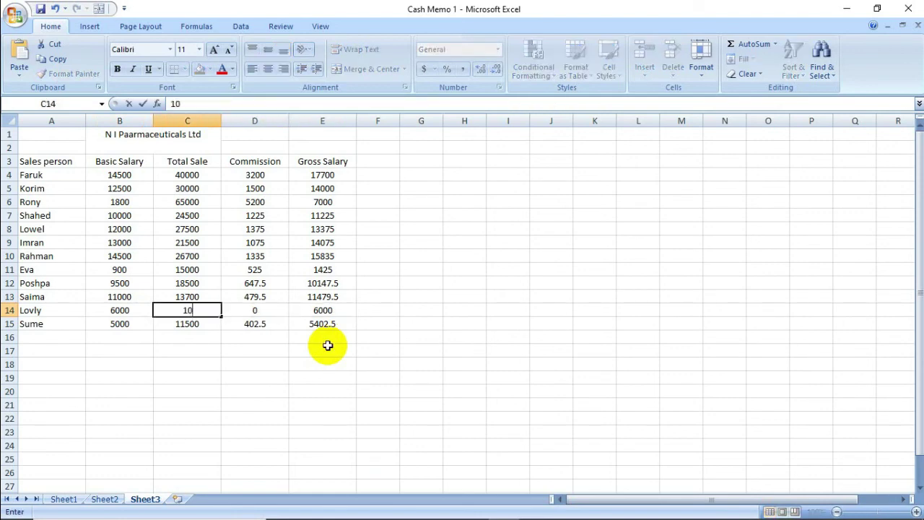
type("000")
key("Right")
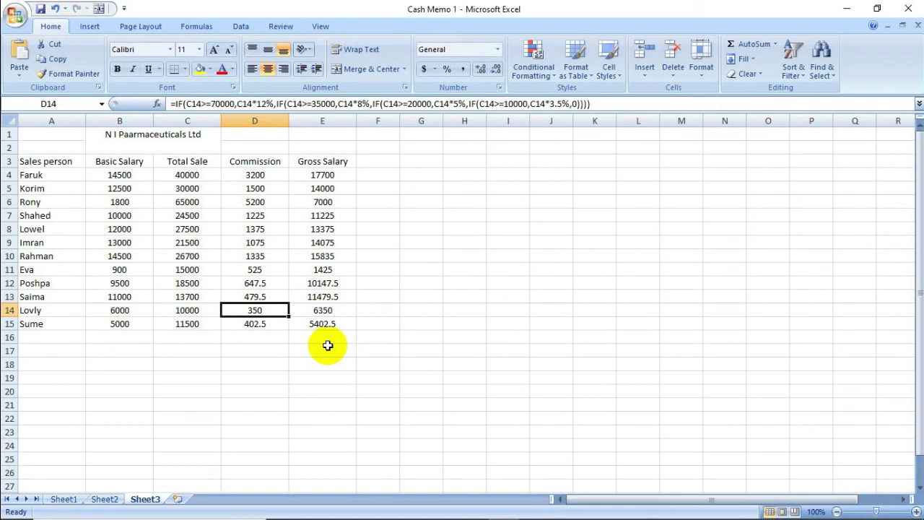
key("Left")
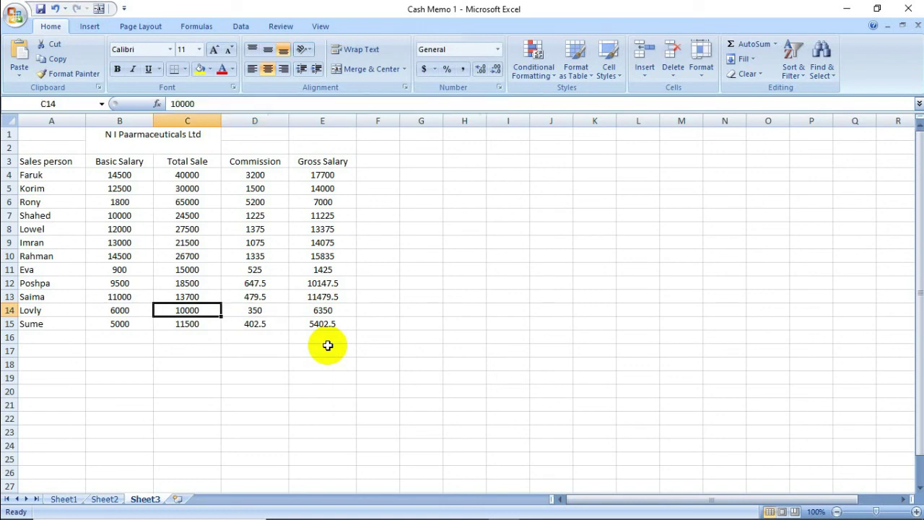